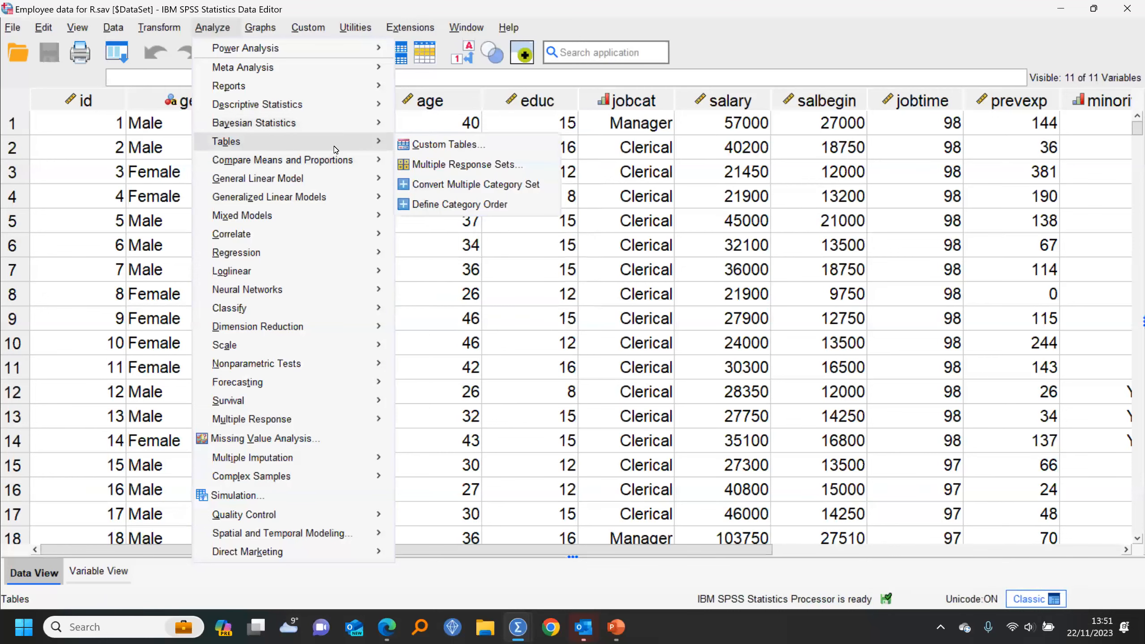
Step: Start a Bayesian Independent Samples Normal analysis with Previous Experience (months) as the test variable
mouse_move(360, 160)
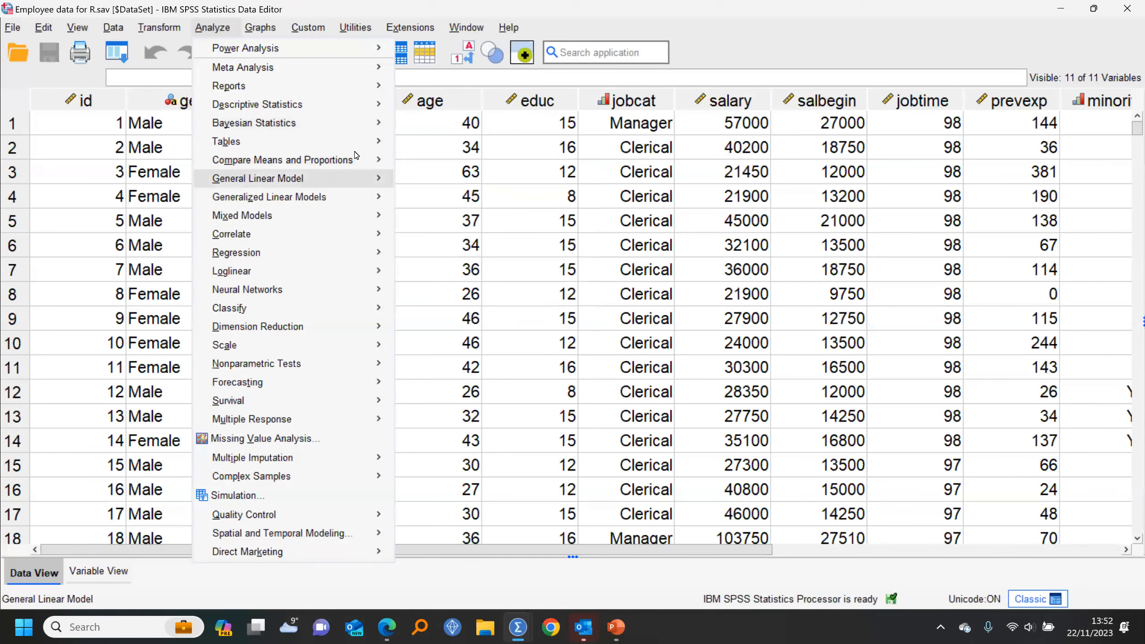
mouse_move(363, 129)
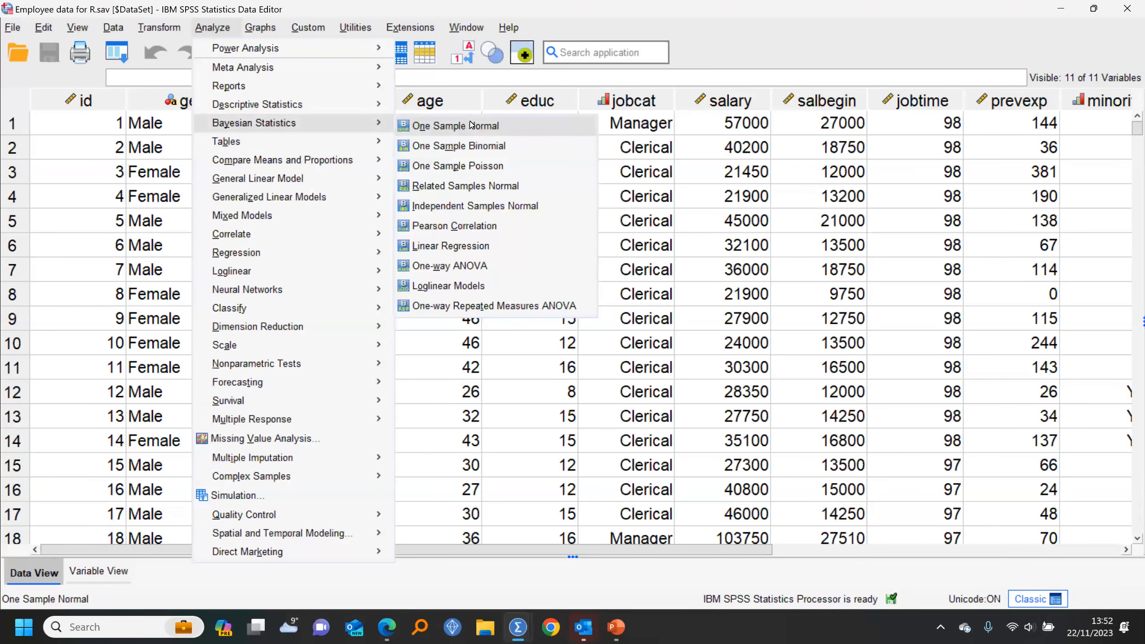
click(486, 206)
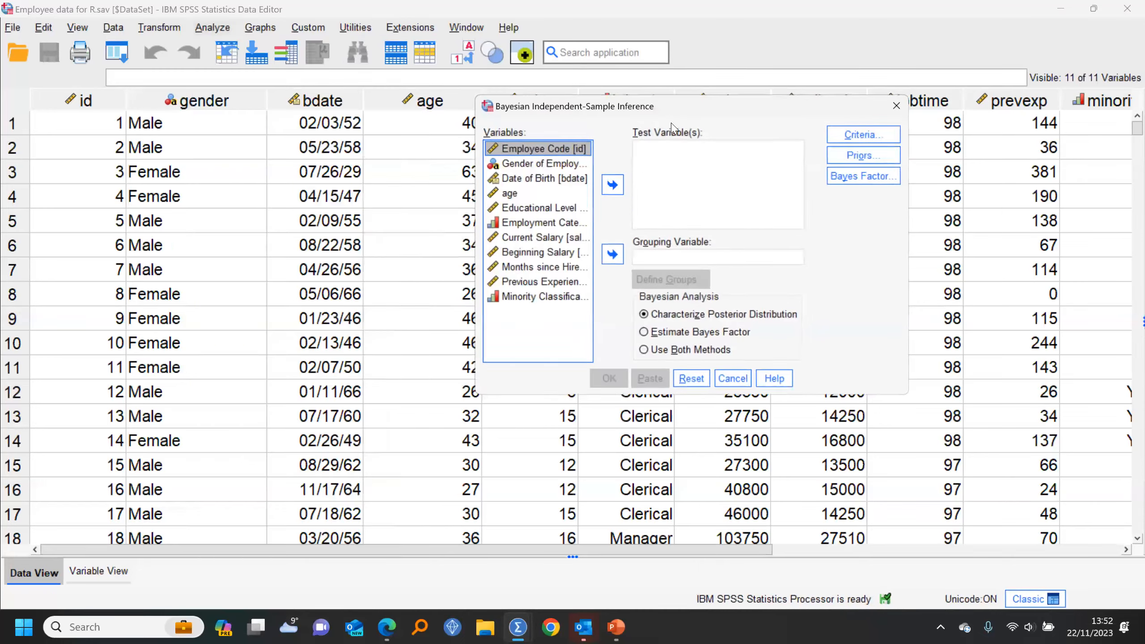
drag(651, 108, 606, 99)
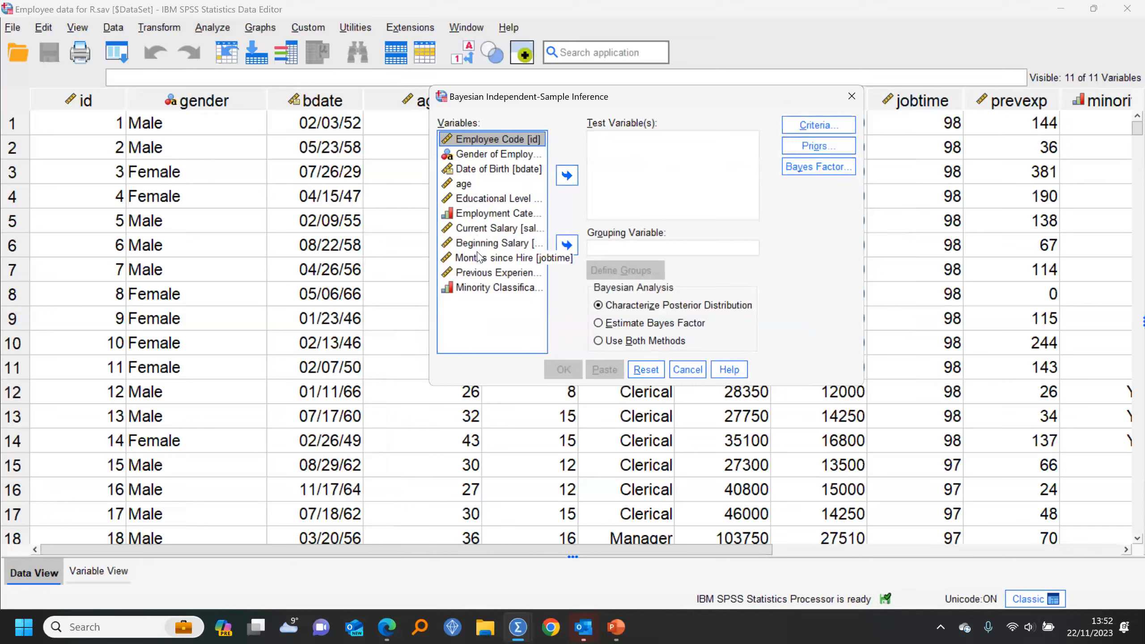
click(474, 271)
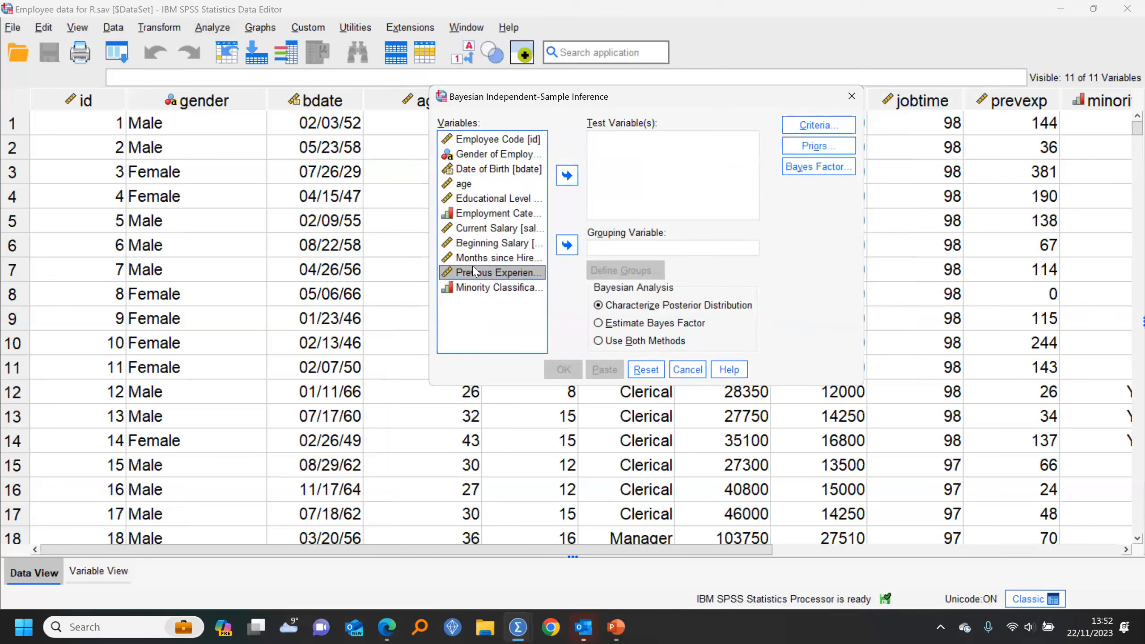
click(566, 175)
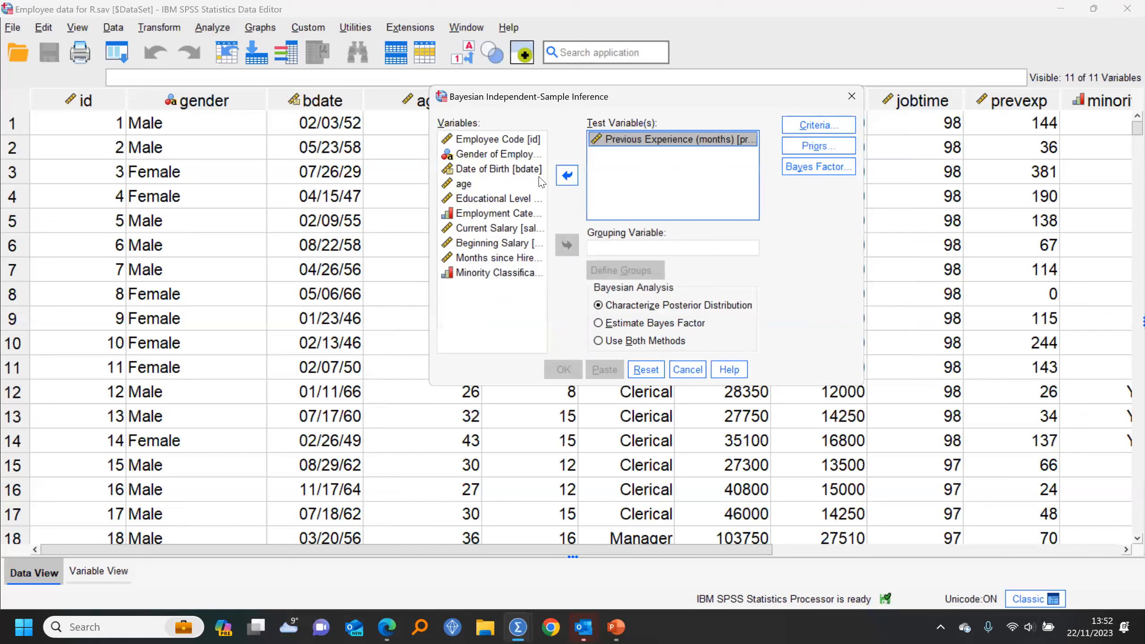
Step: Assign Employment Category (jobcat) as the grouping variable and look up its value labels
click(481, 221)
click(567, 245)
right_click(609, 257)
click(639, 269)
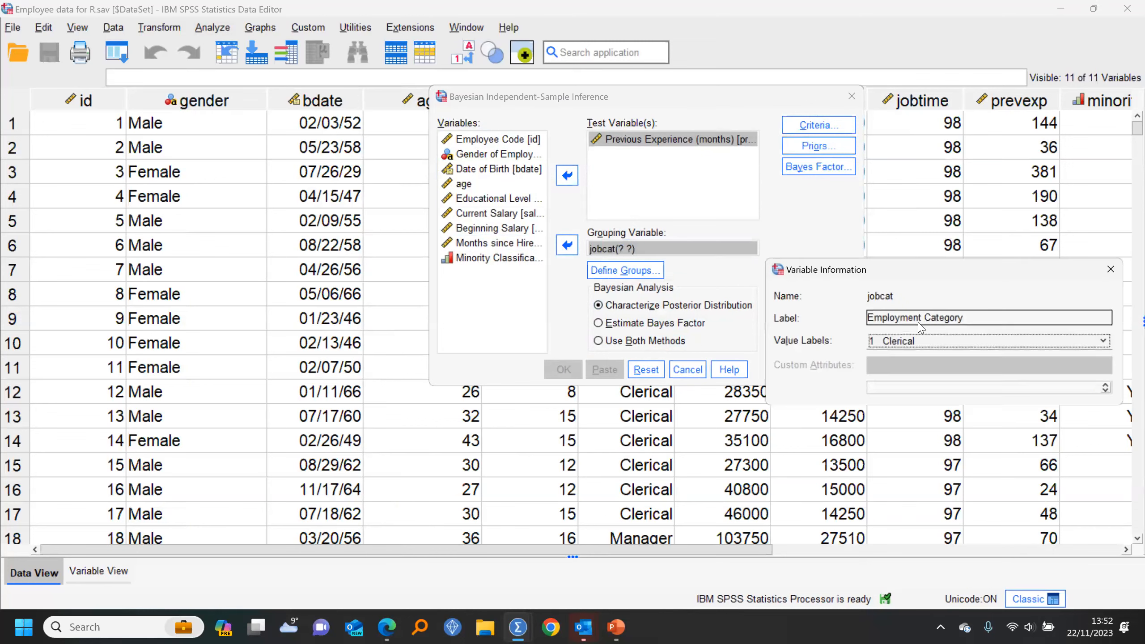
click(939, 341)
click(1110, 269)
Step: Define the comparison groups of the grouping variable as 1 for Group 1 and 3 for Group 2
click(624, 270)
text(1)
click(643, 320)
text(3)
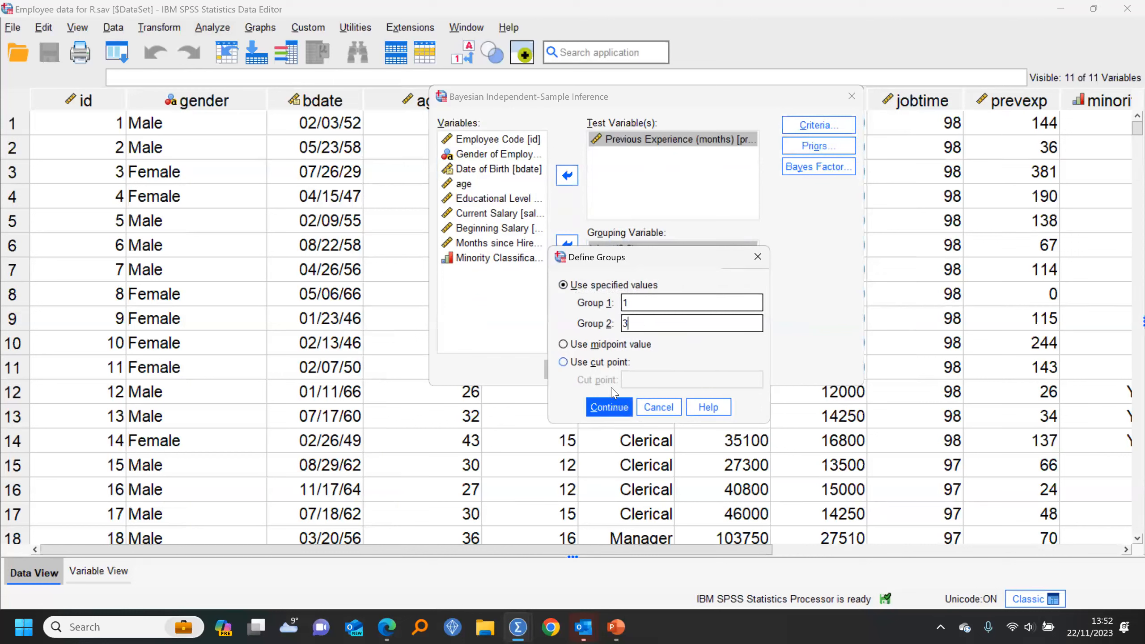
click(606, 407)
Step: Recheck the value labels of jobcat and run the analysis to characterize the posterior distribution
right_click(642, 252)
click(671, 269)
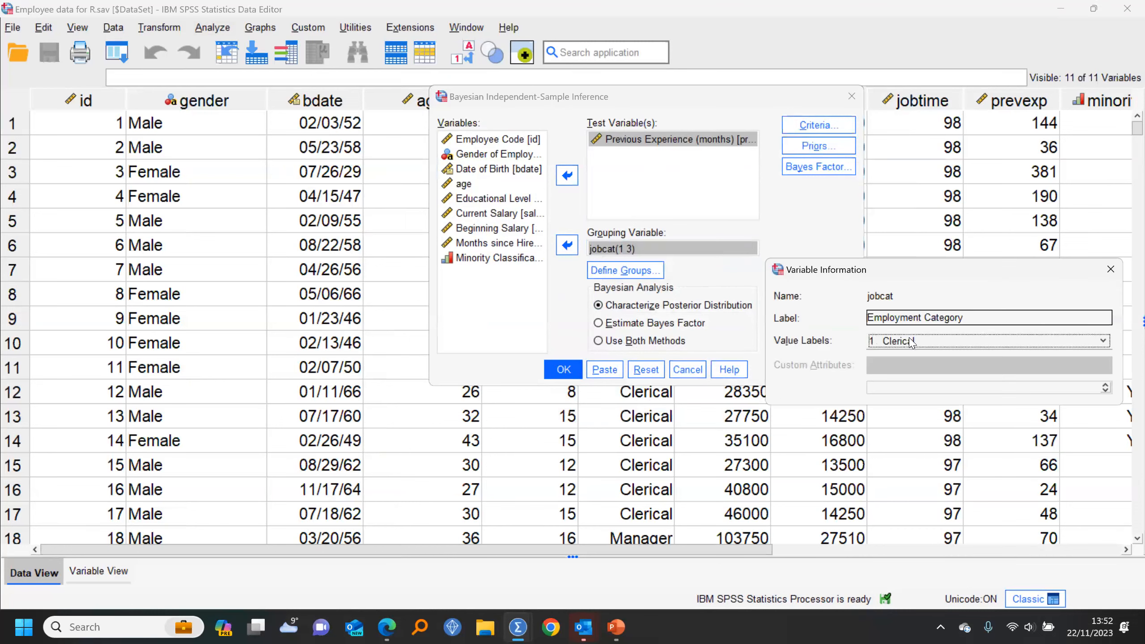
click(960, 341)
click(1111, 272)
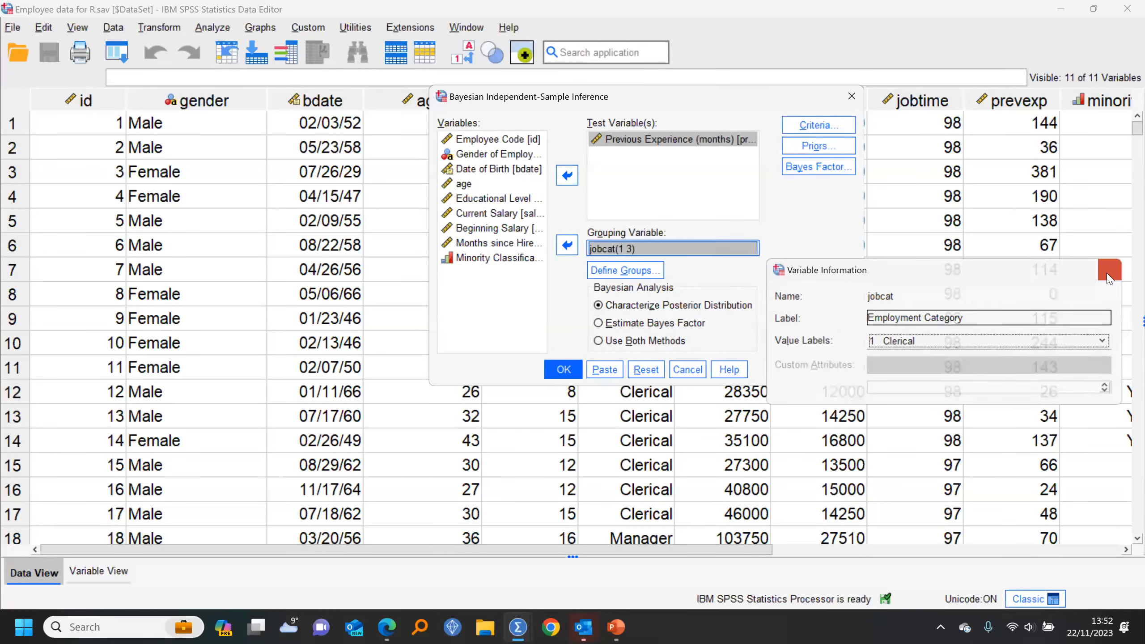
click(1111, 273)
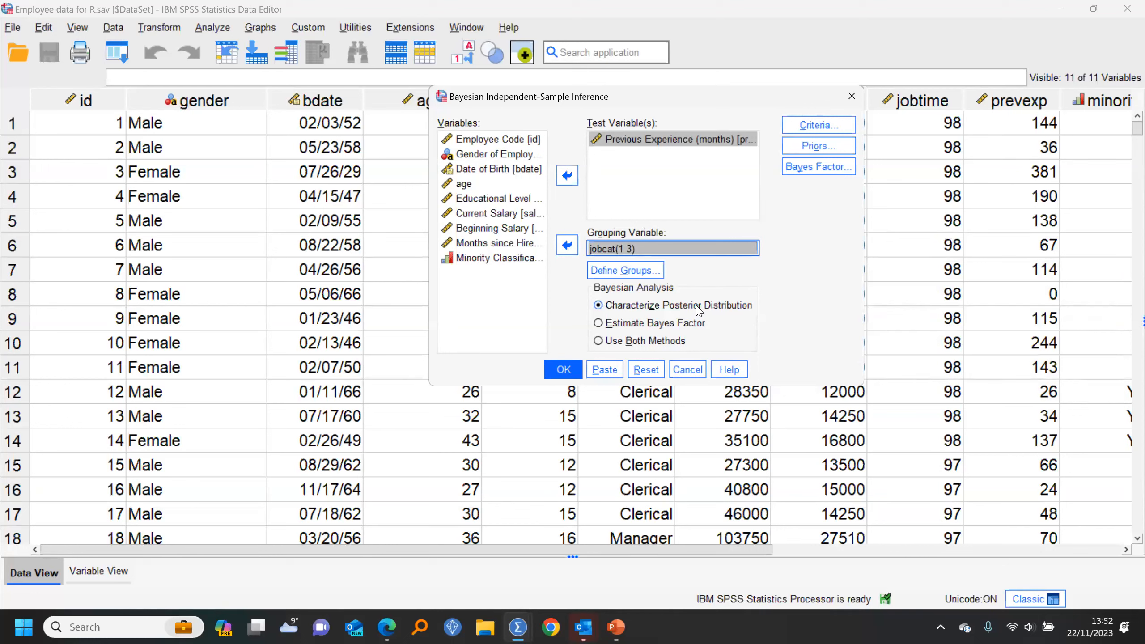
click(563, 370)
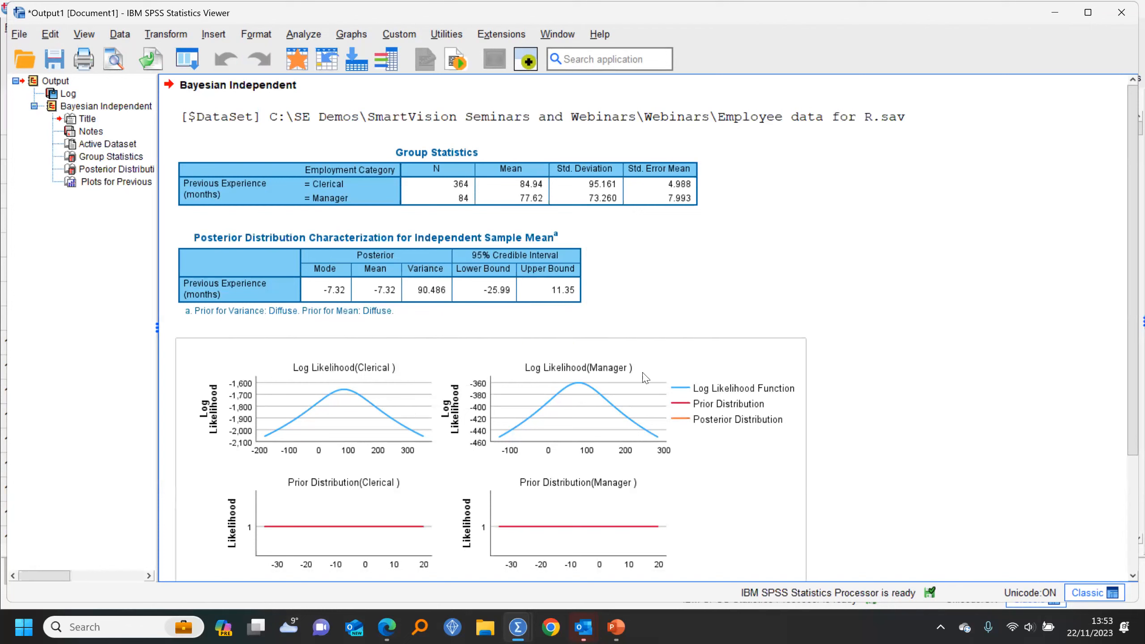
Step: Examine the group statistics, the posterior distribution table with its credible interval, and the likelihood, prior and posterior plots
scroll(911, 408, down, 3)
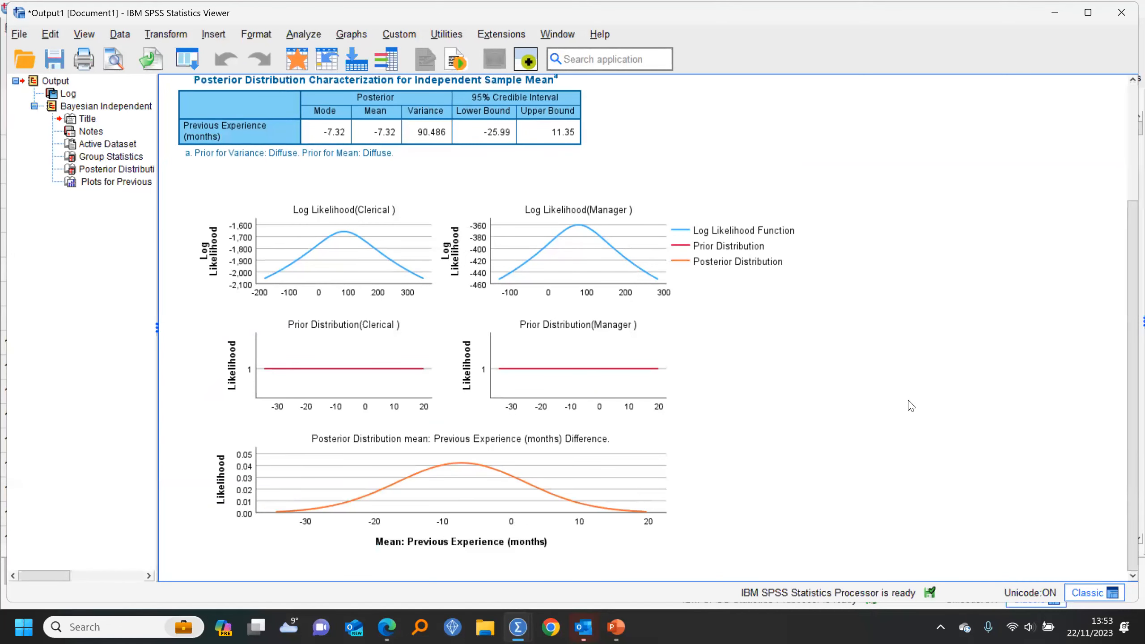
click(728, 367)
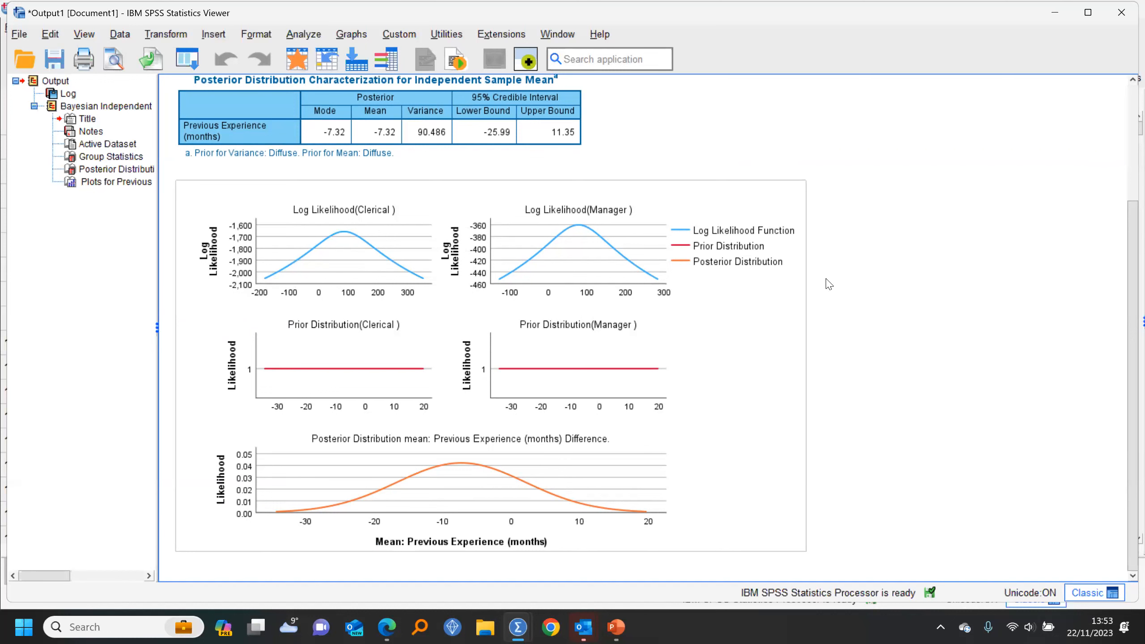
scroll(860, 288, up, 5)
click(530, 195)
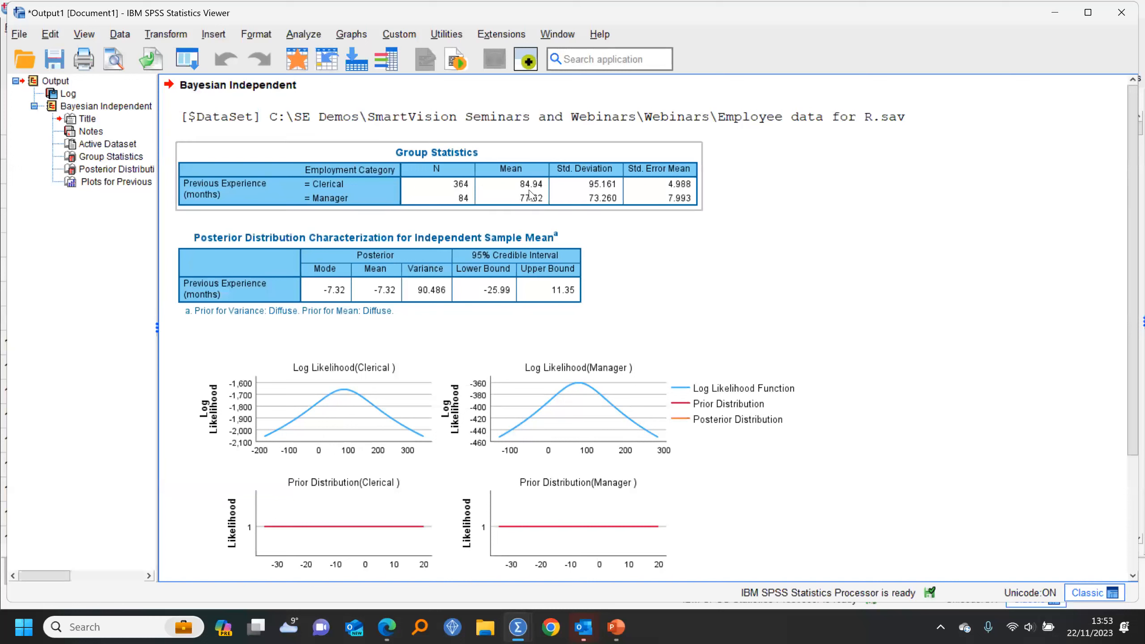
click(394, 343)
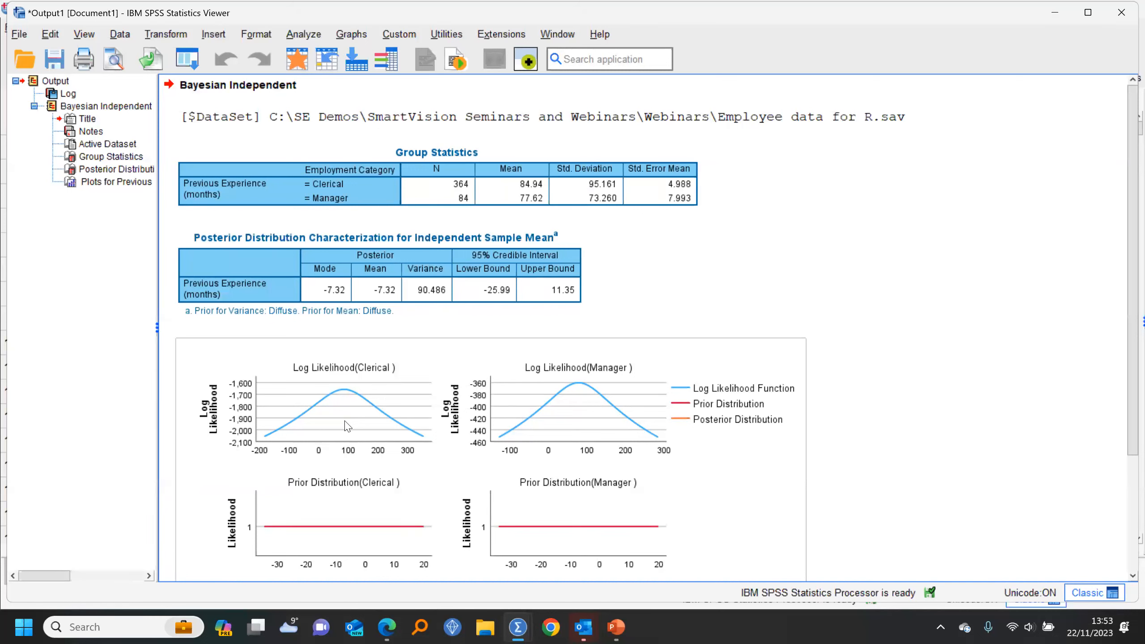
click(546, 279)
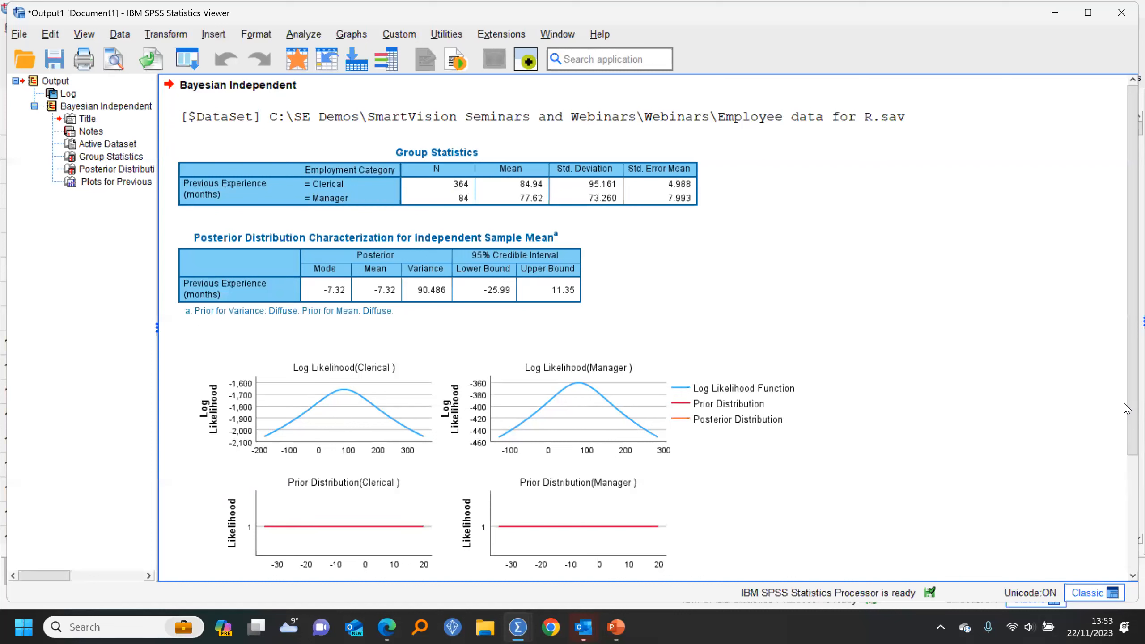
scroll(1125, 440, down, 2)
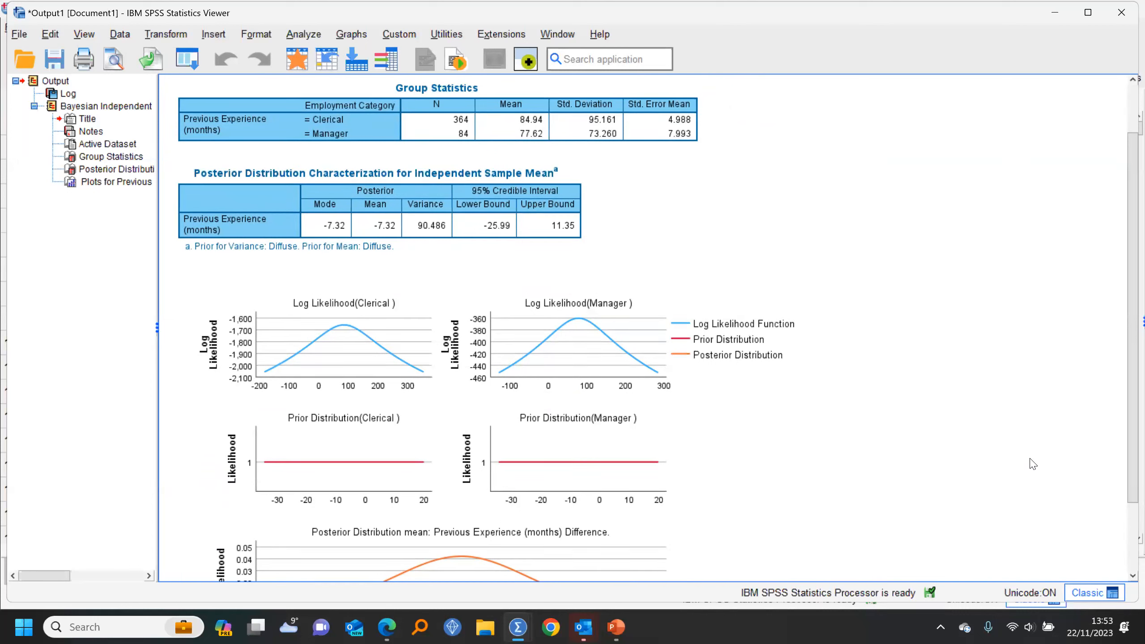
scroll(1033, 461, down, 3)
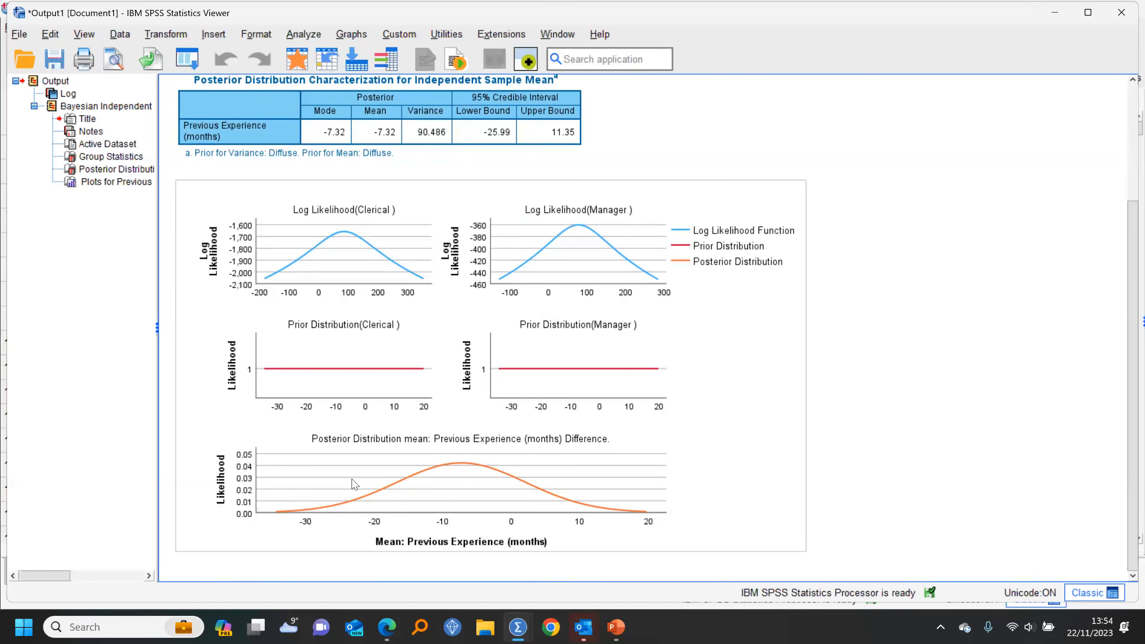
scroll(888, 500, up, 5)
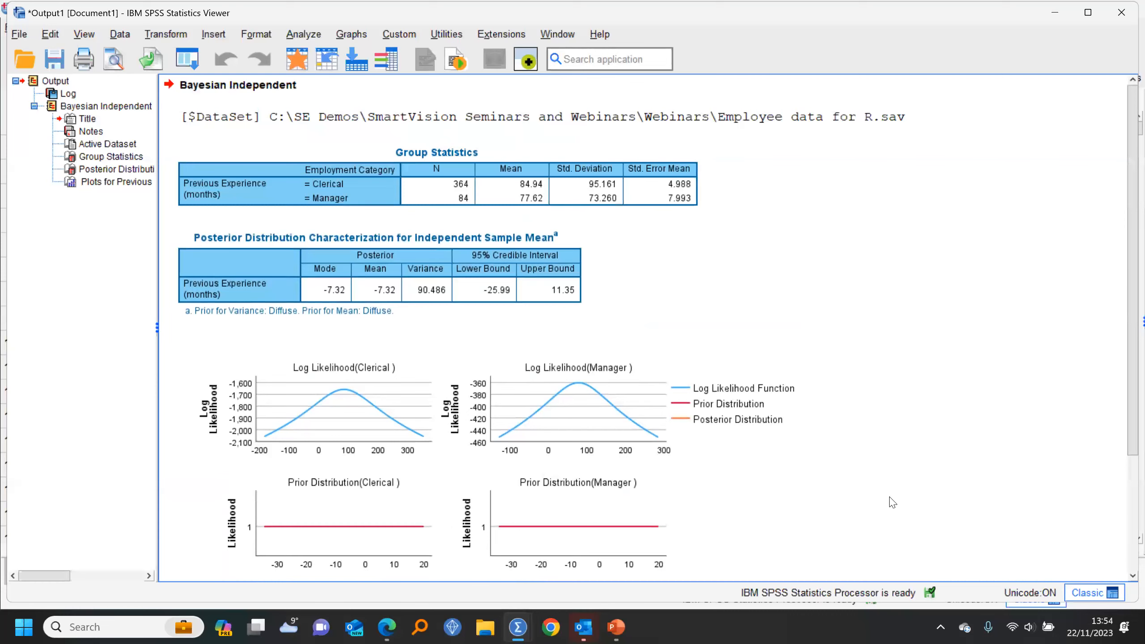
scroll(893, 500, down, 5)
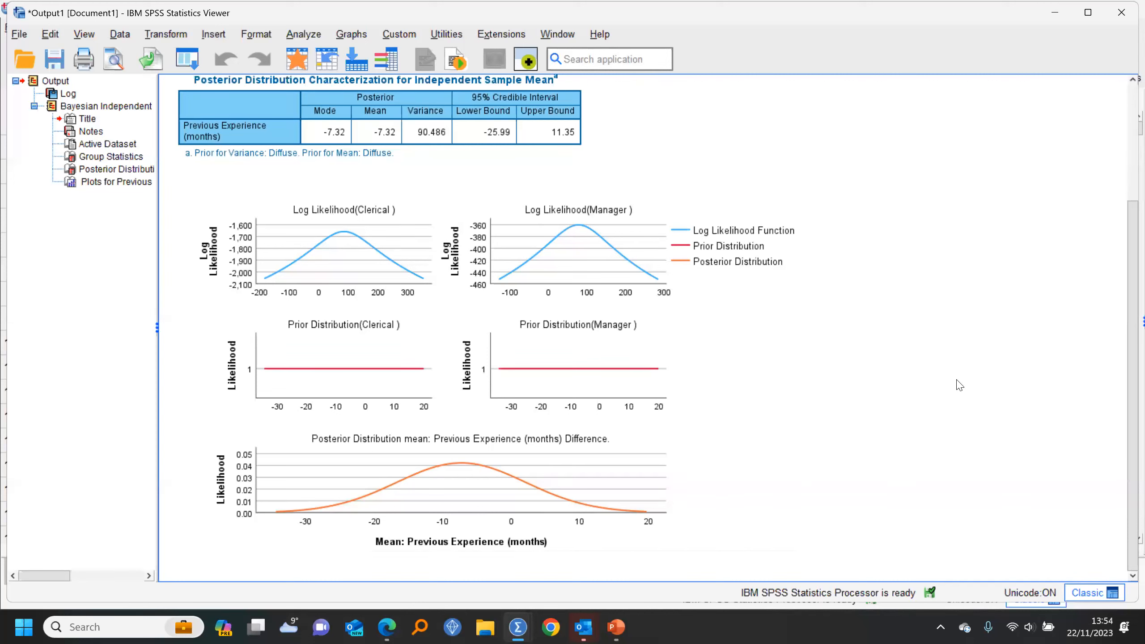
Step: Rerun the Bayesian independent-sample analysis with the Estimate Bayes Factor method
click(187, 58)
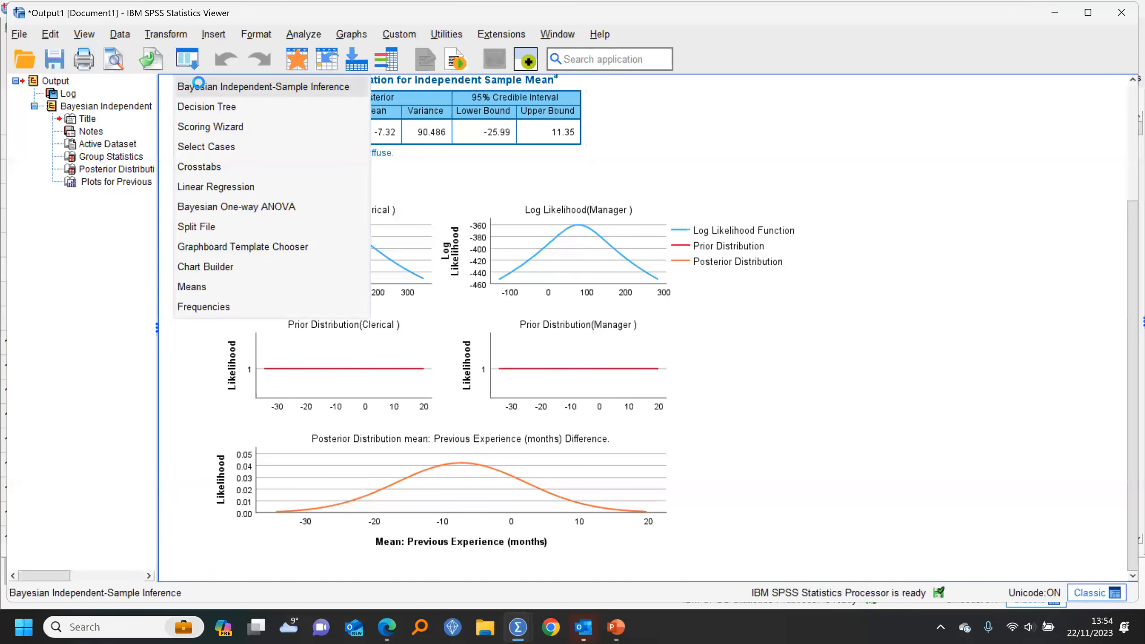
click(203, 85)
click(608, 323)
click(561, 370)
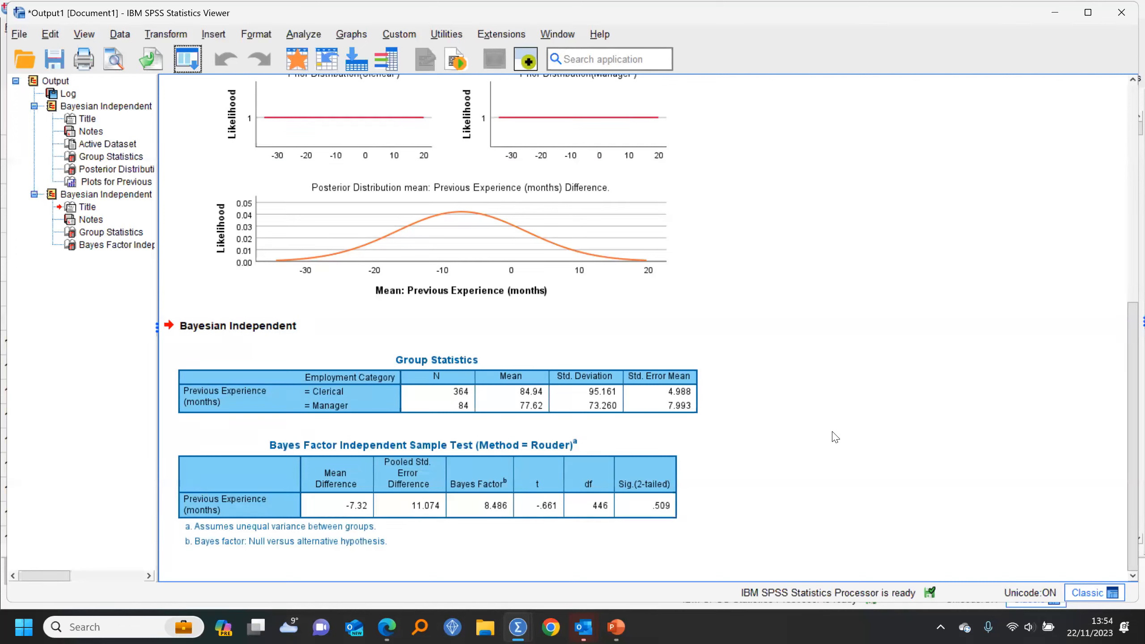
Step: Rerun the Bayesian independent-sample analysis with Use Both Methods and review the resulting tables and plots
click(197, 69)
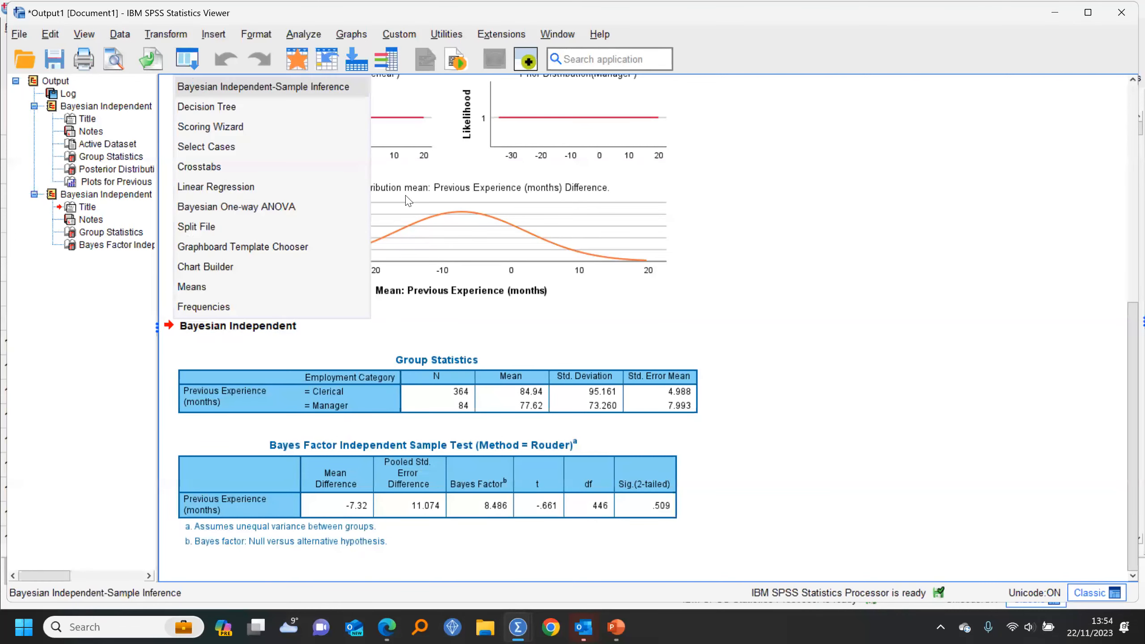
click(263, 87)
click(598, 340)
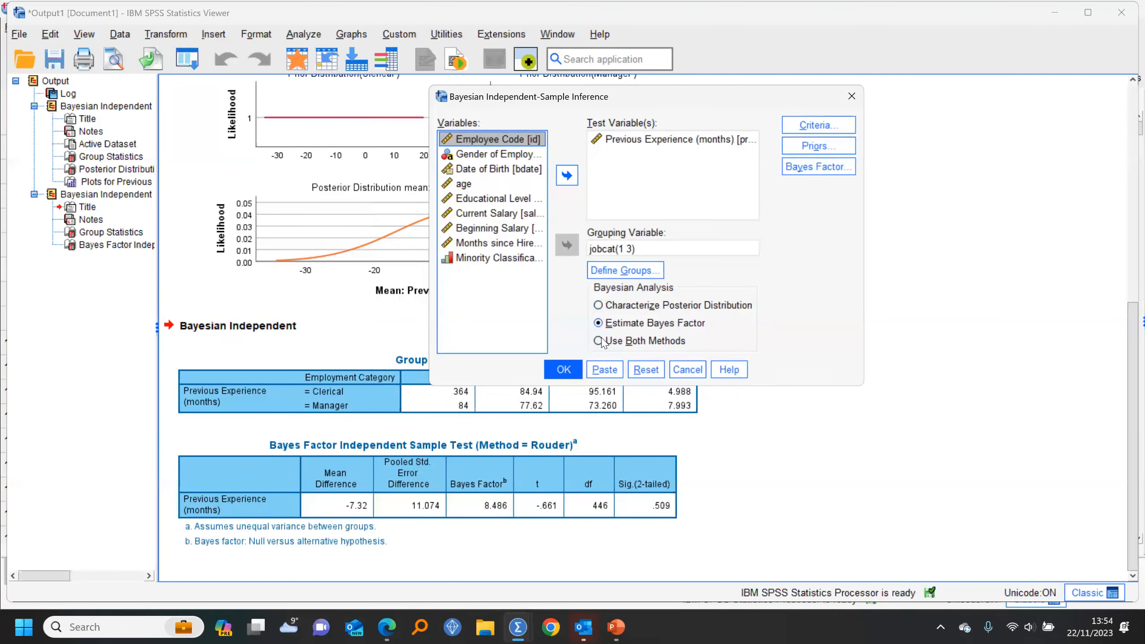
click(563, 370)
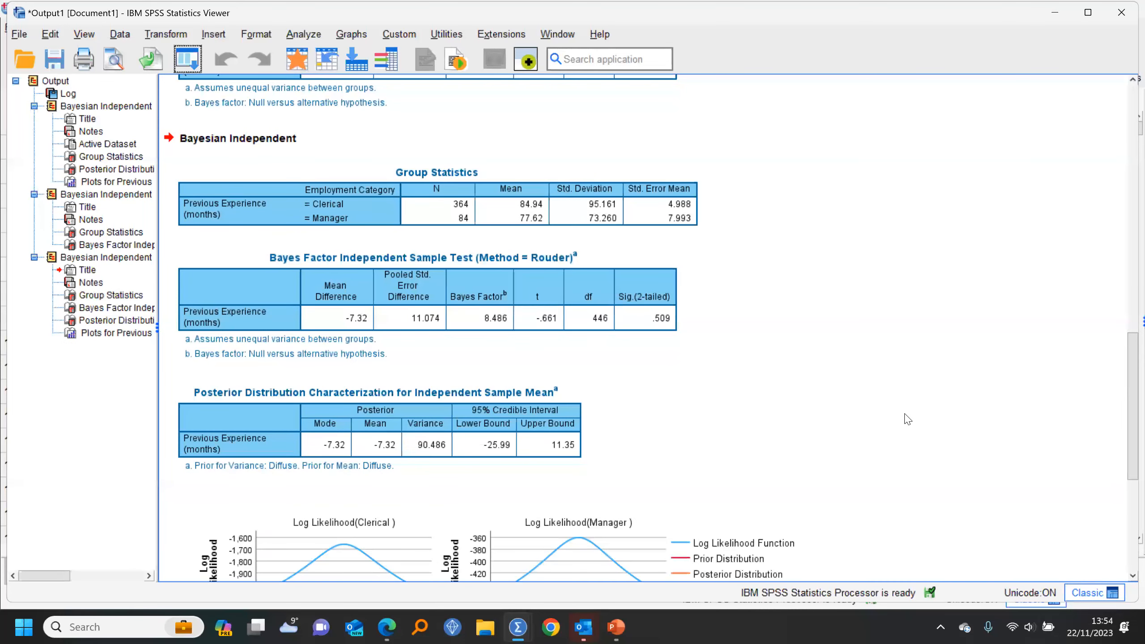
scroll(759, 431, down, 5)
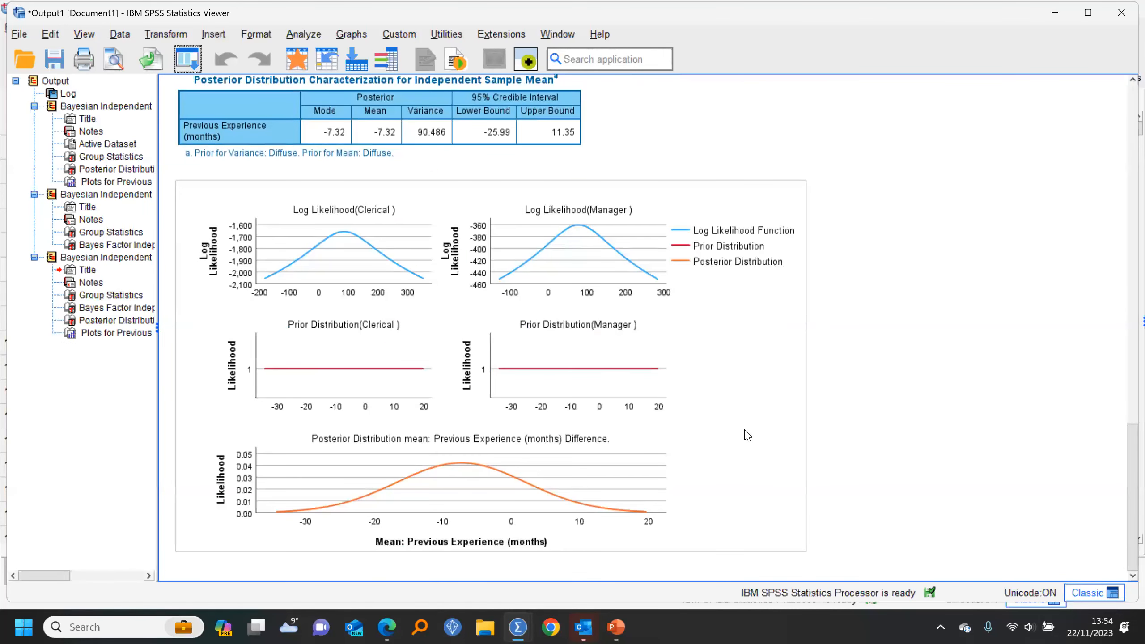
Step: Recall the Bayesian independent-sample analysis and review its criteria for credible interval, missing values and adaptive quadrature without changing them
click(187, 60)
click(193, 86)
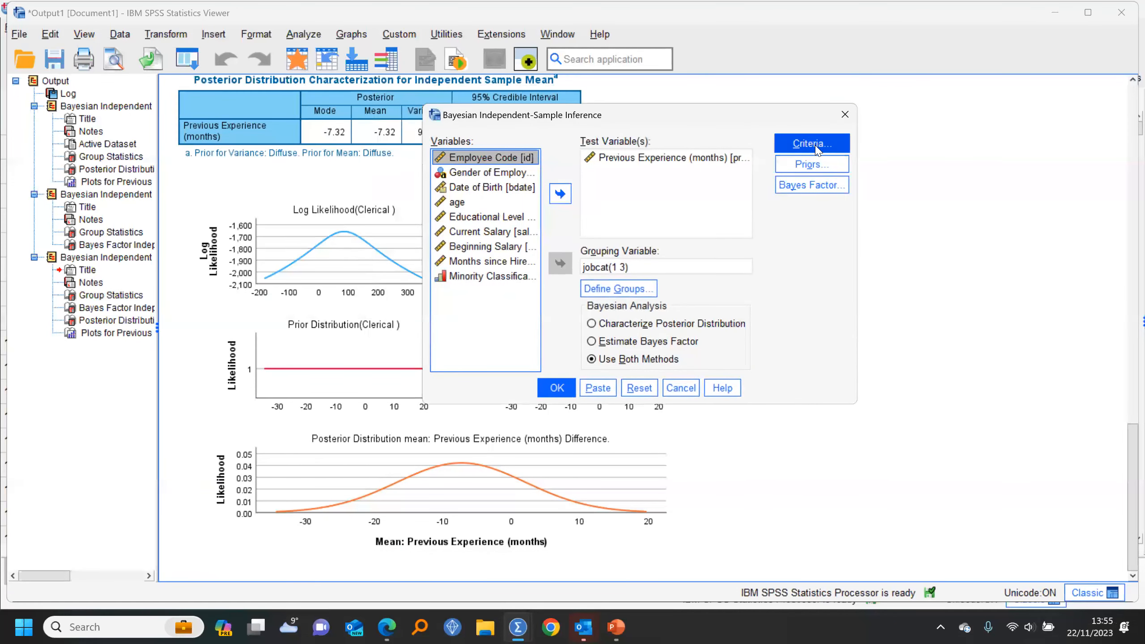
click(811, 143)
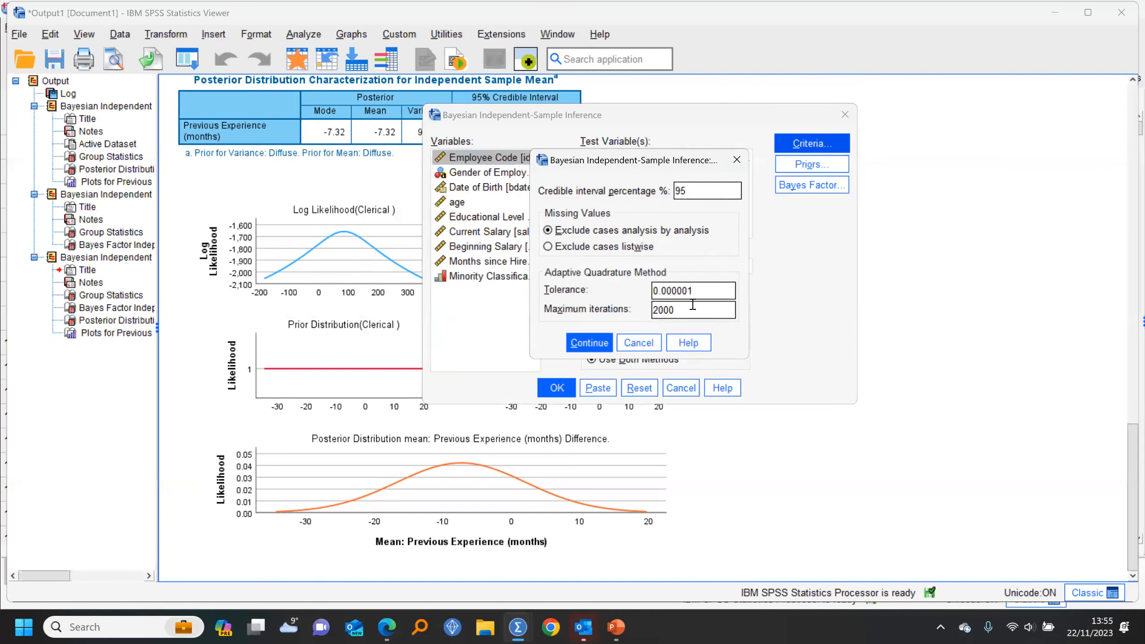
click(659, 339)
Step: Set the prior distribution's data variance to Assume equal variance, rerun the analysis and review its output
click(793, 168)
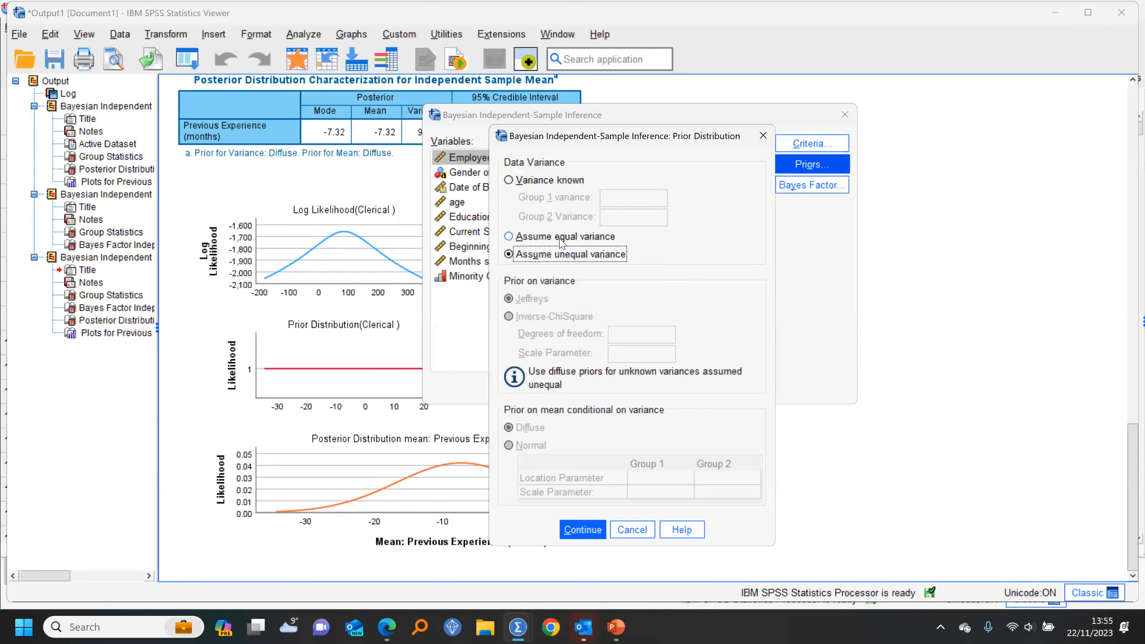
click(509, 236)
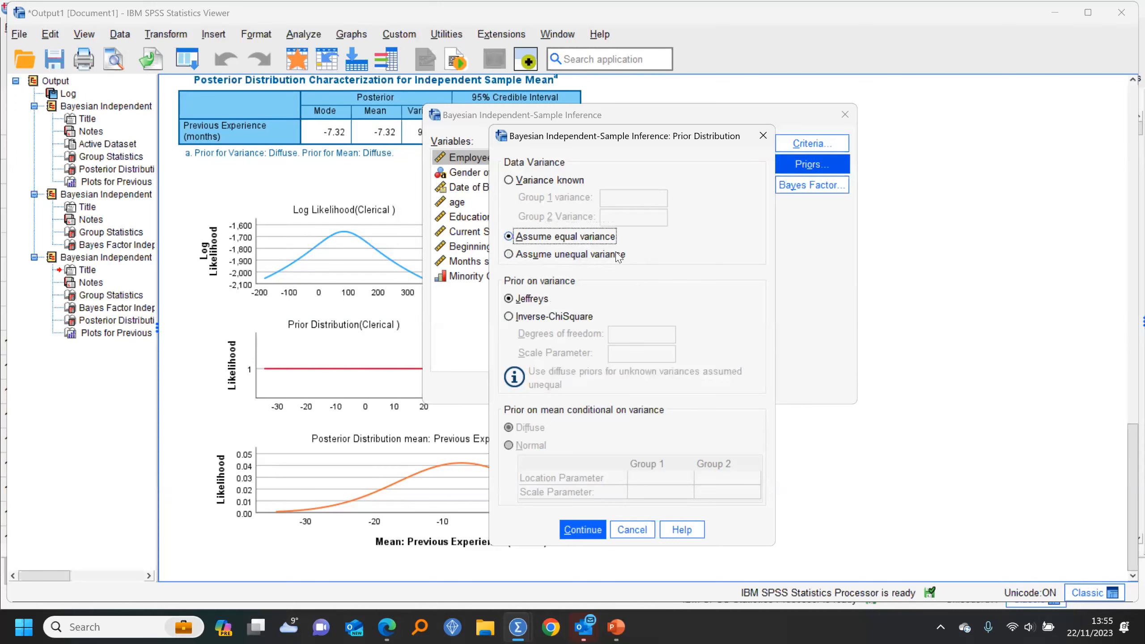
click(582, 530)
click(555, 386)
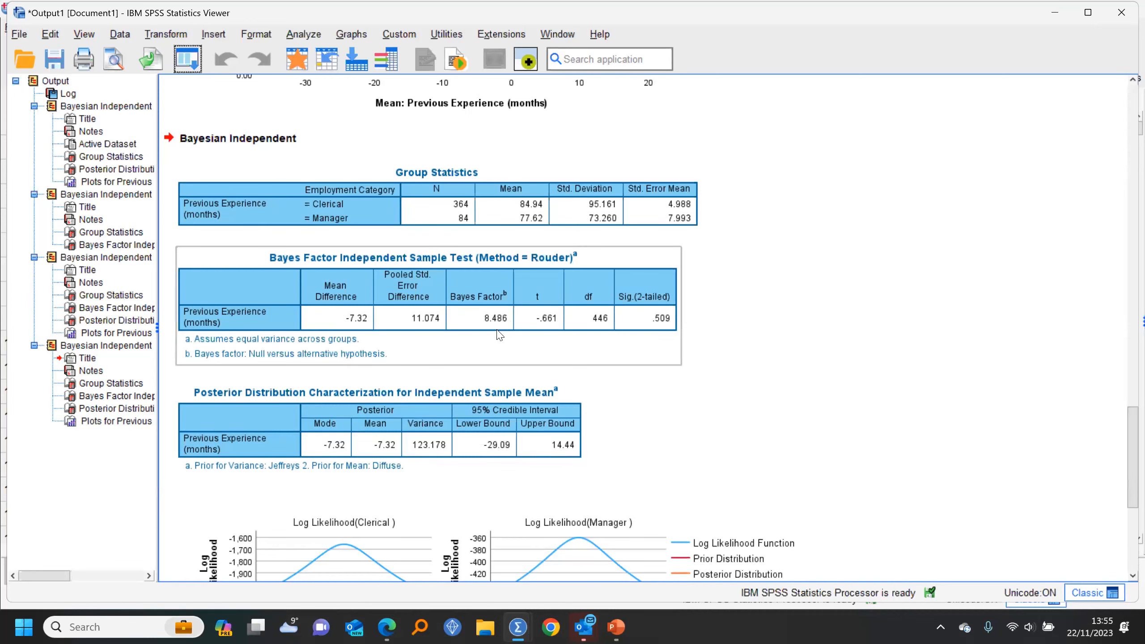
scroll(971, 440, down, 10)
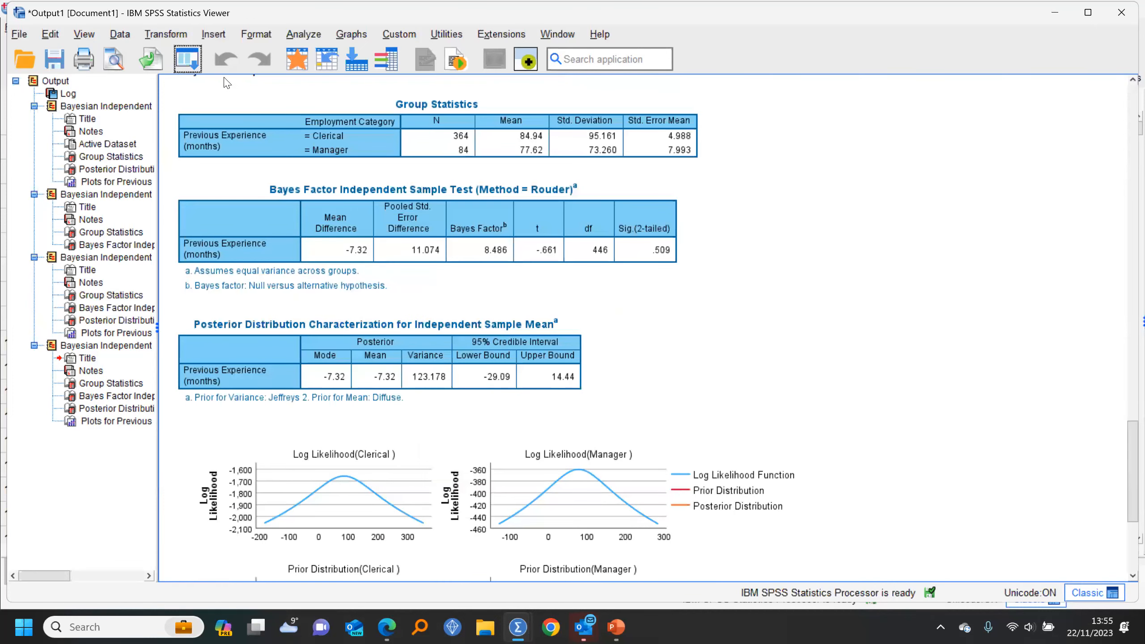
Step: Recall the Bayesian independent-sample analysis, check its prior distribution settings and move the dialog aside to compare with the output tables
click(187, 59)
click(193, 86)
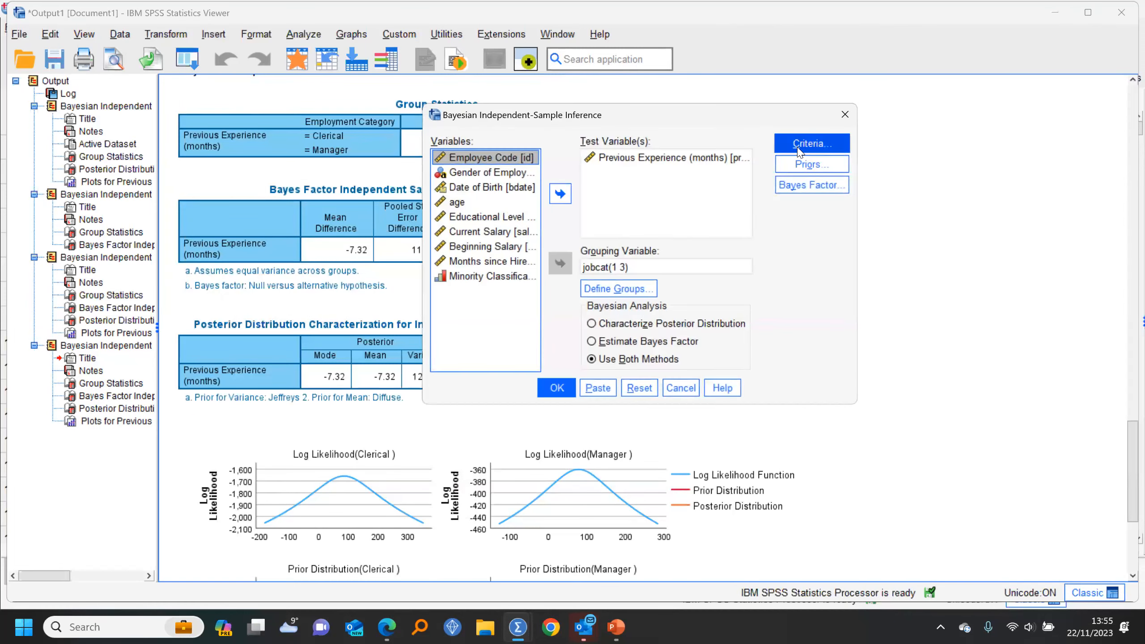
click(798, 165)
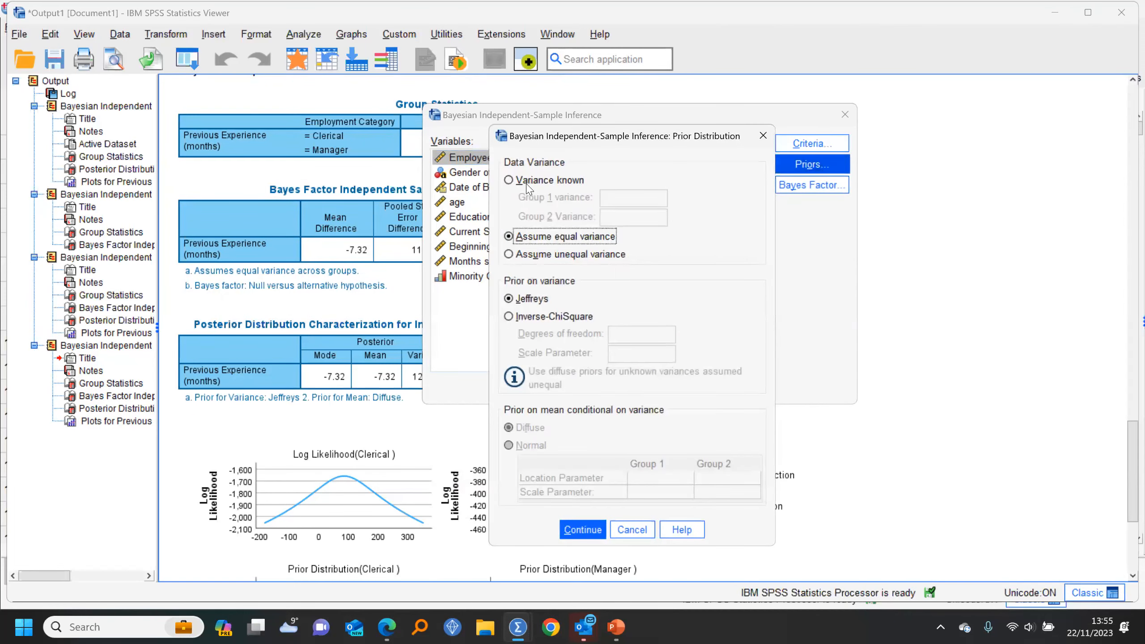
click(511, 181)
click(644, 530)
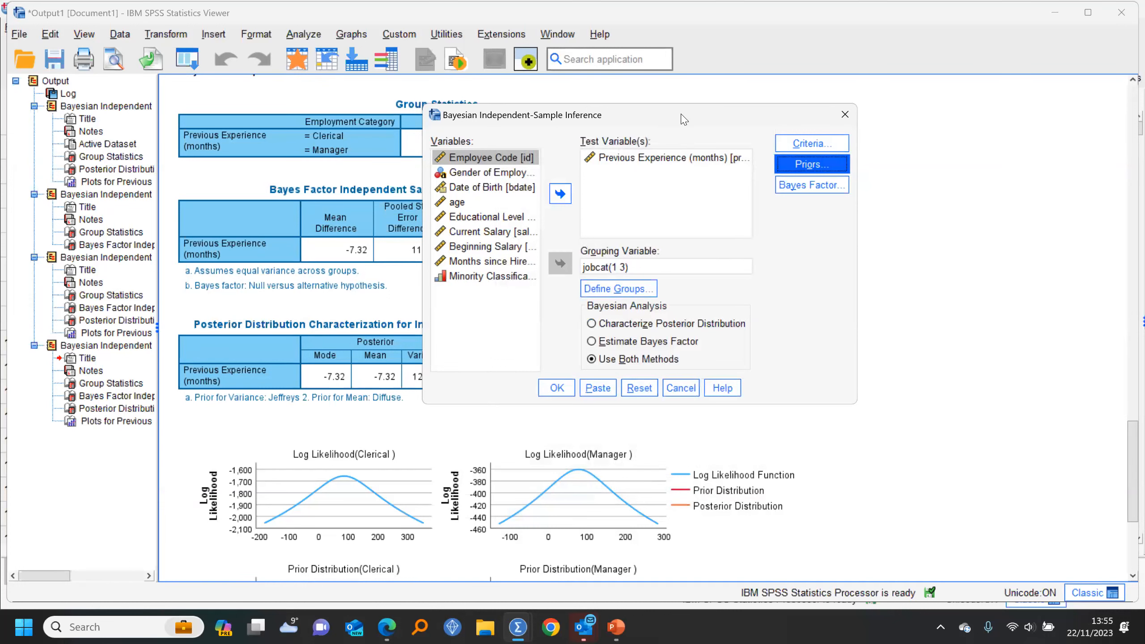
drag(681, 118, 906, 155)
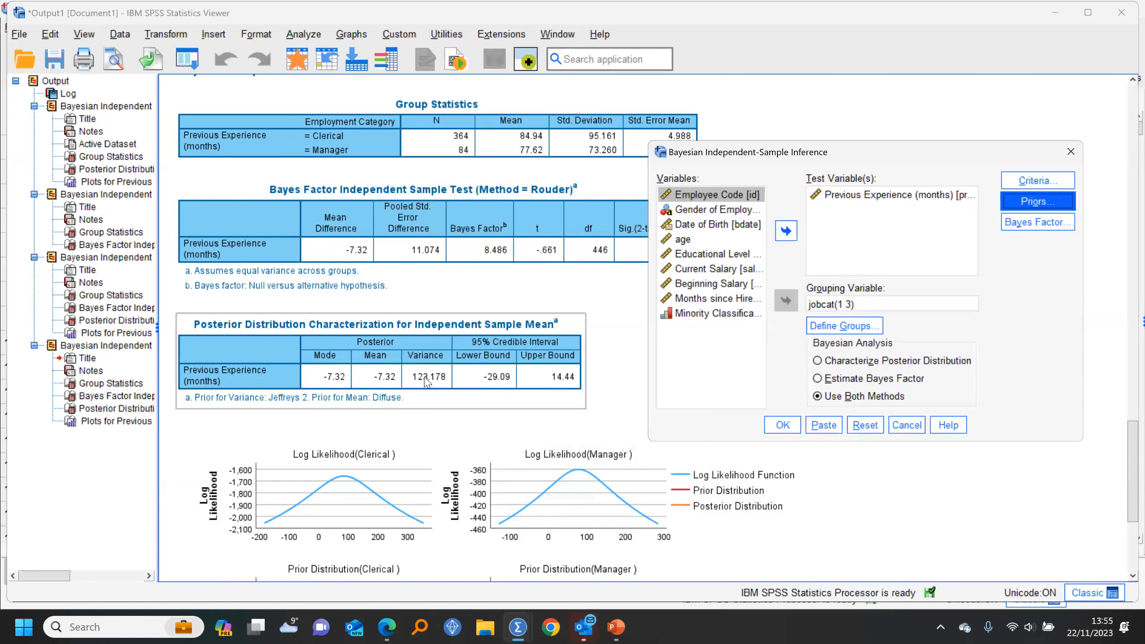
drag(902, 157, 736, 154)
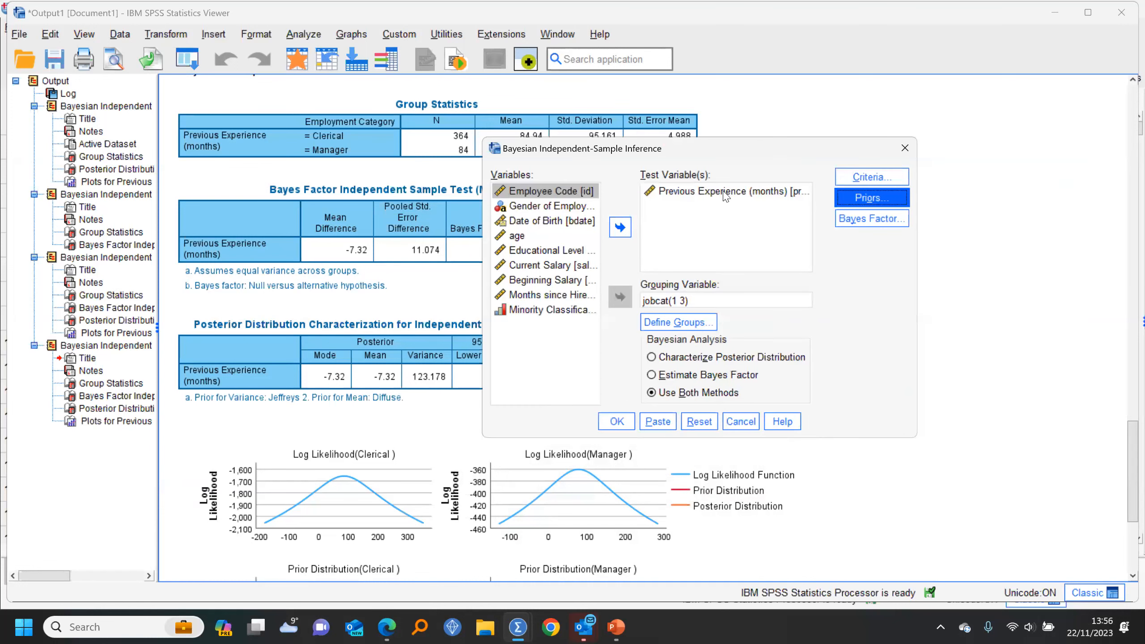
Step: Set the prior data variance to Variance known with 10000 for group 1 and 6000 for group 2, and rerun the analysis
click(874, 181)
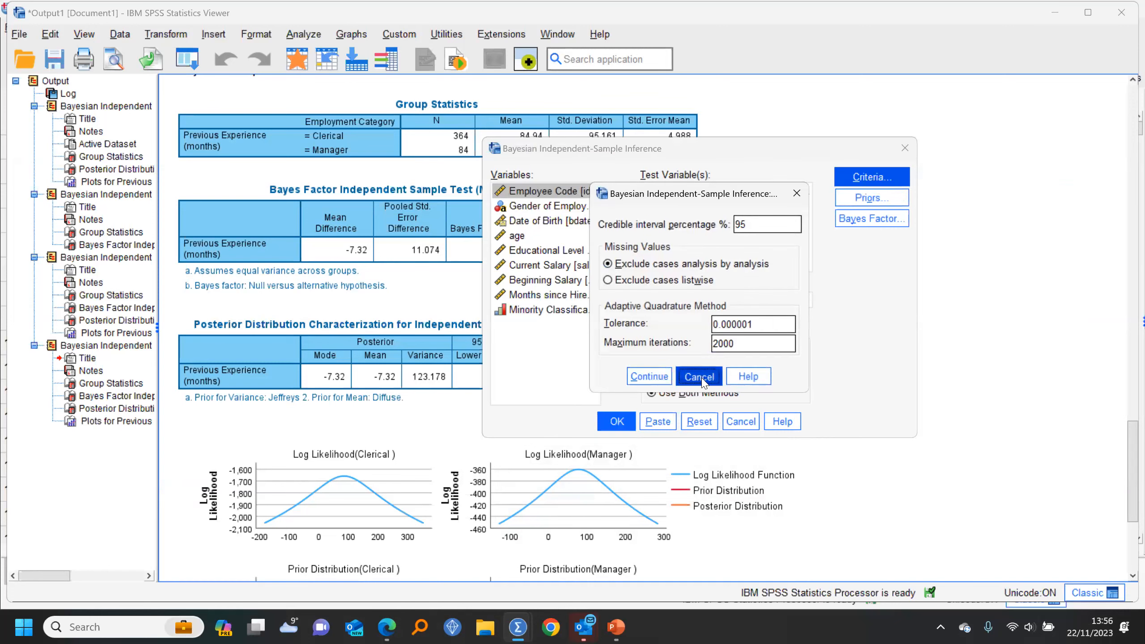
click(699, 376)
click(871, 197)
click(546, 180)
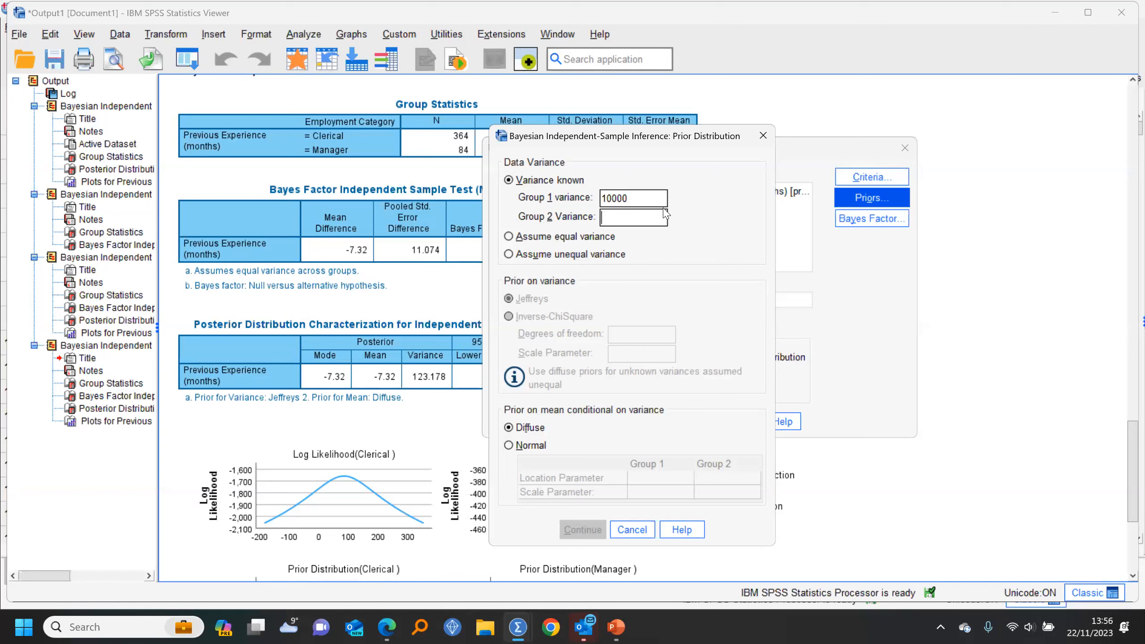
text(6000)
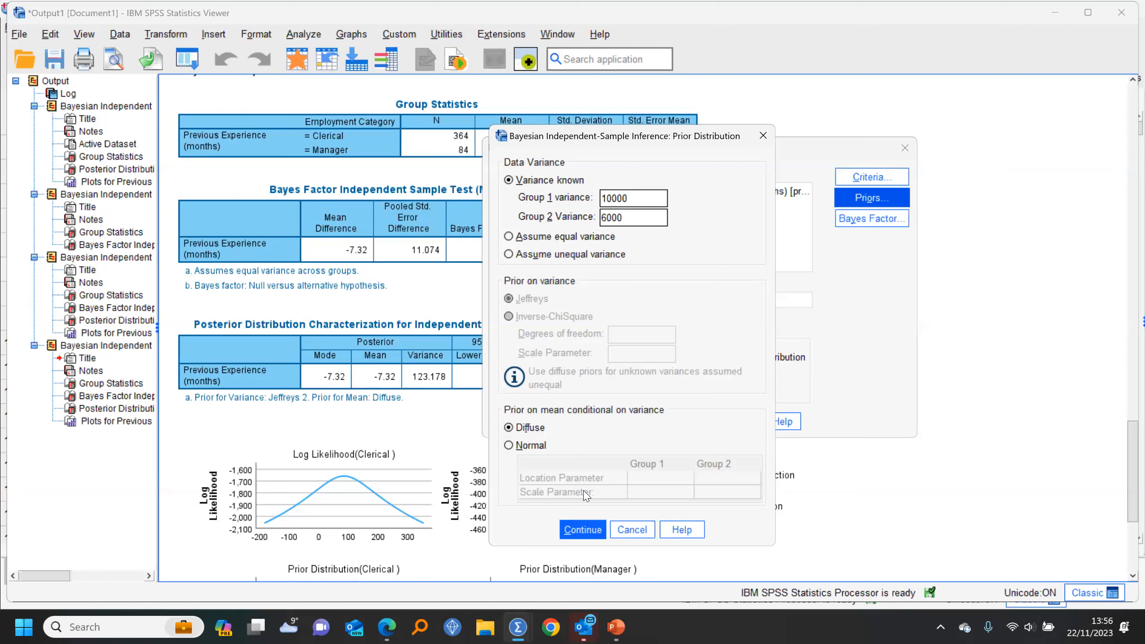
click(581, 530)
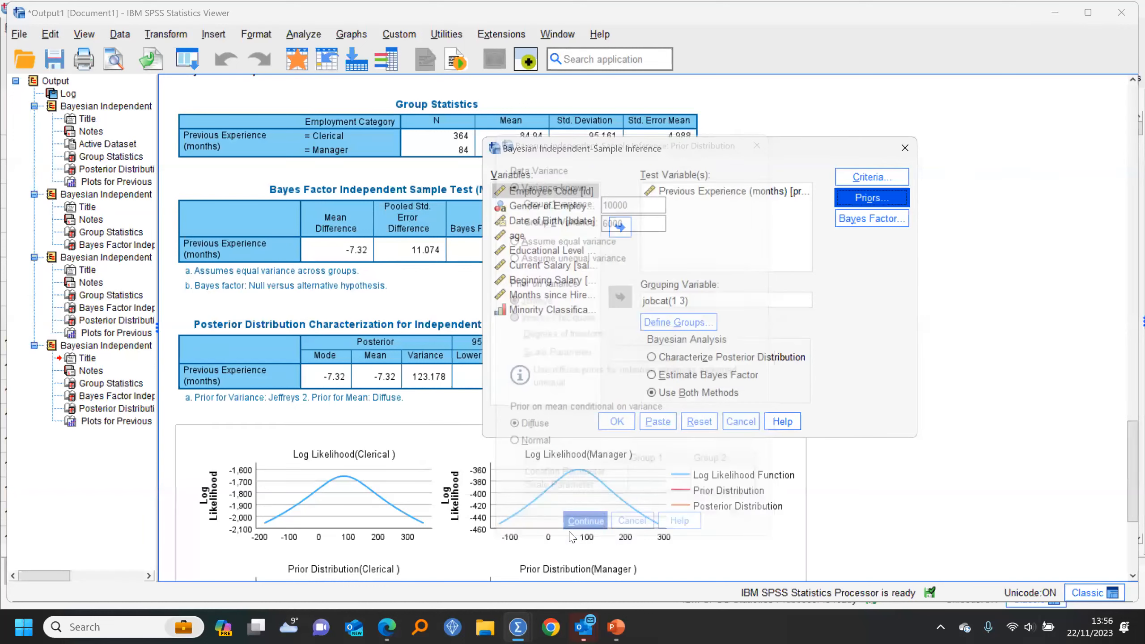
click(612, 426)
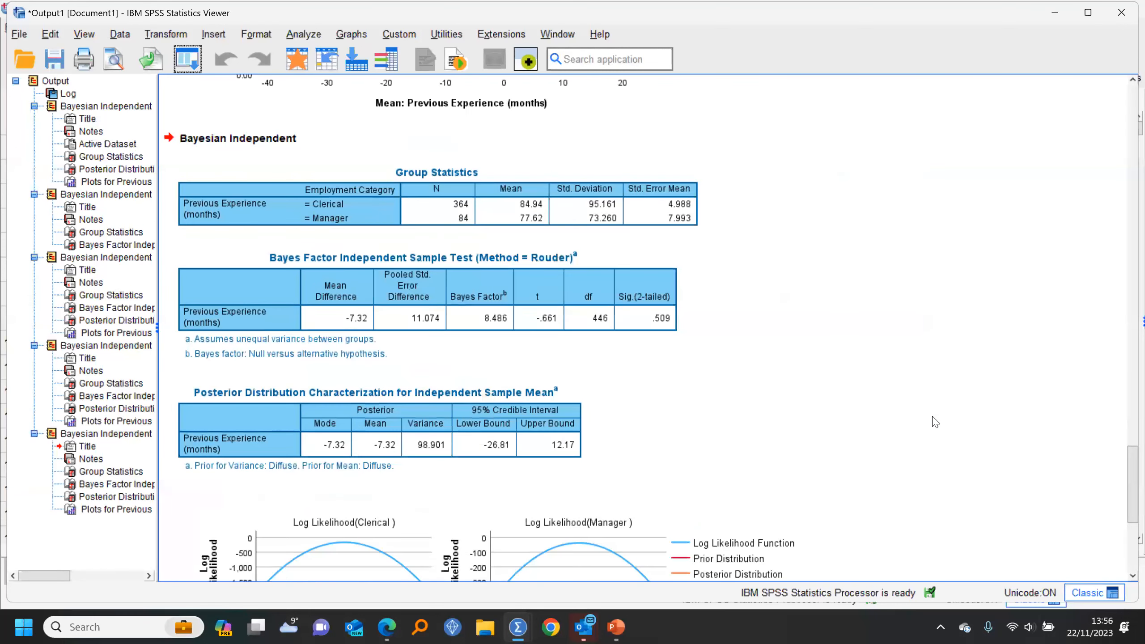
Step: Review the known-variance output, including the Bayes factor table, posterior distribution table and the likelihood, prior and posterior plots
drag(1131, 467, 1130, 513)
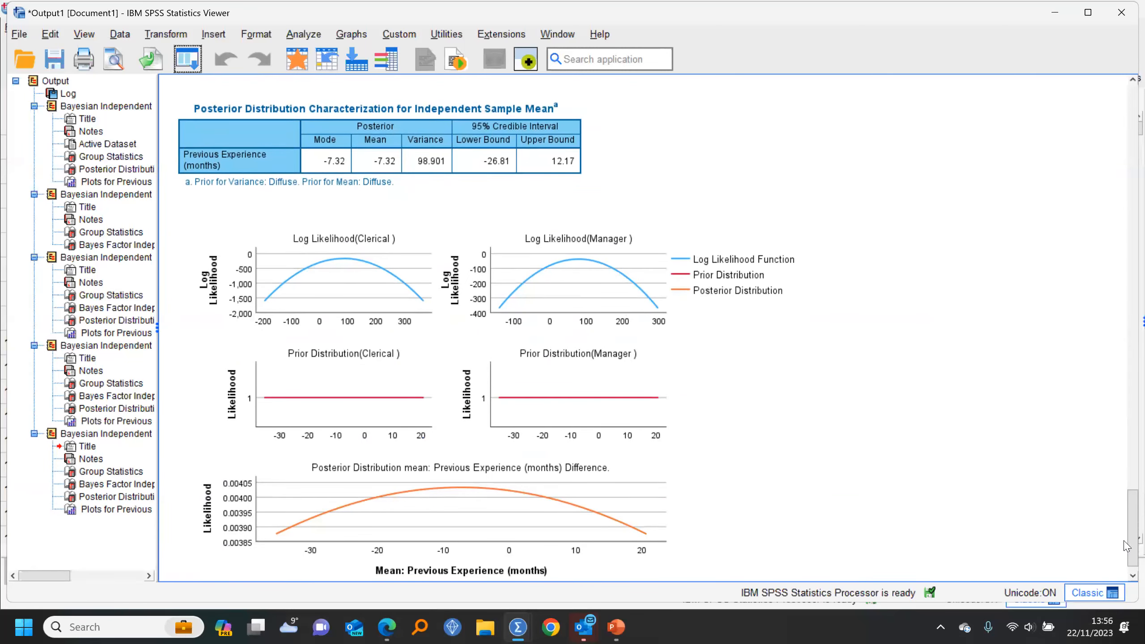
drag(1127, 543, 1126, 517)
scroll(1126, 516, up, 5)
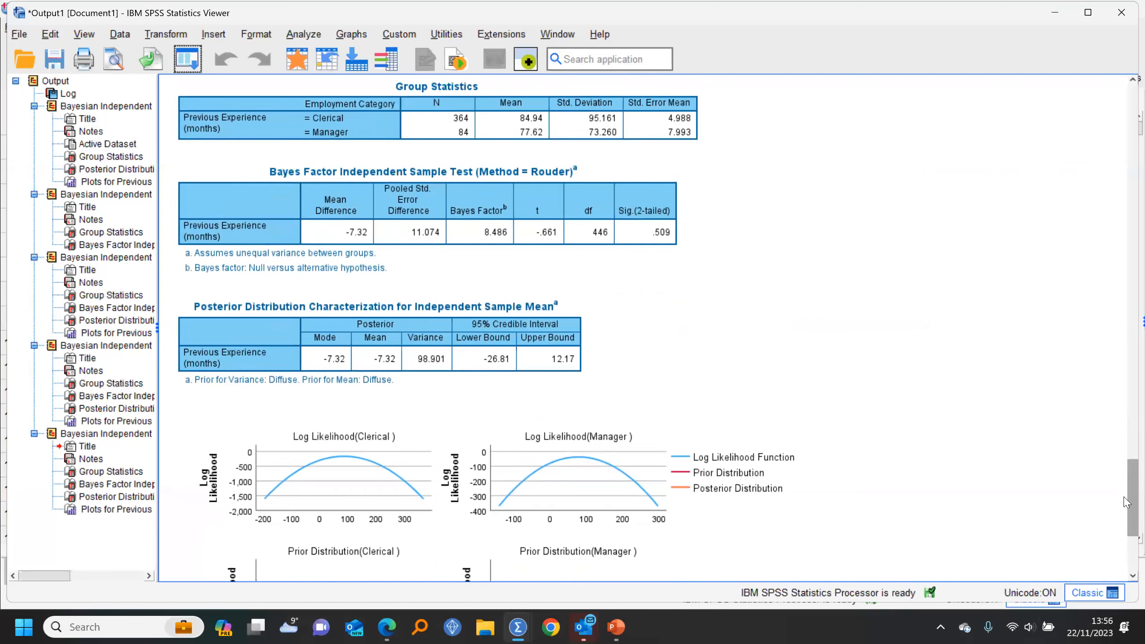
click(586, 198)
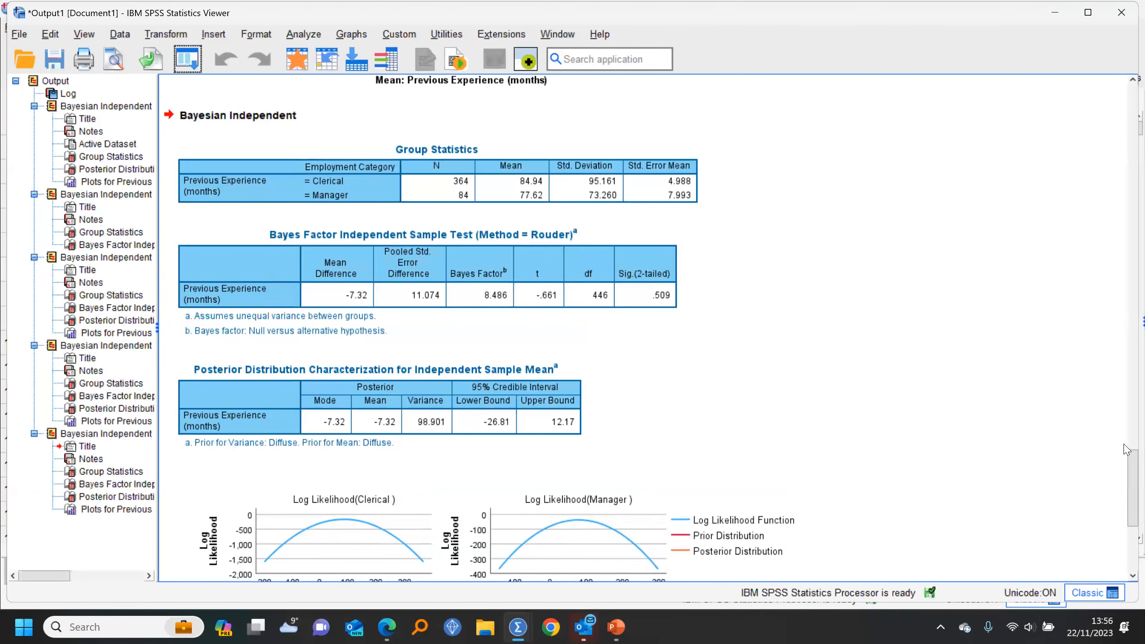
scroll(1124, 487, down, 3)
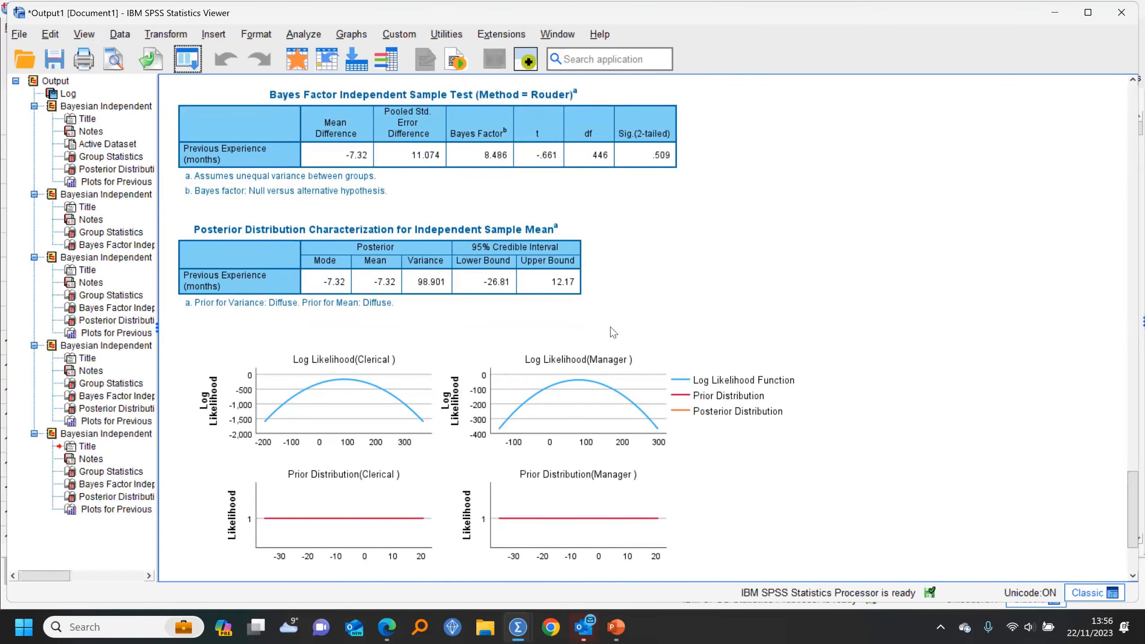
click(557, 290)
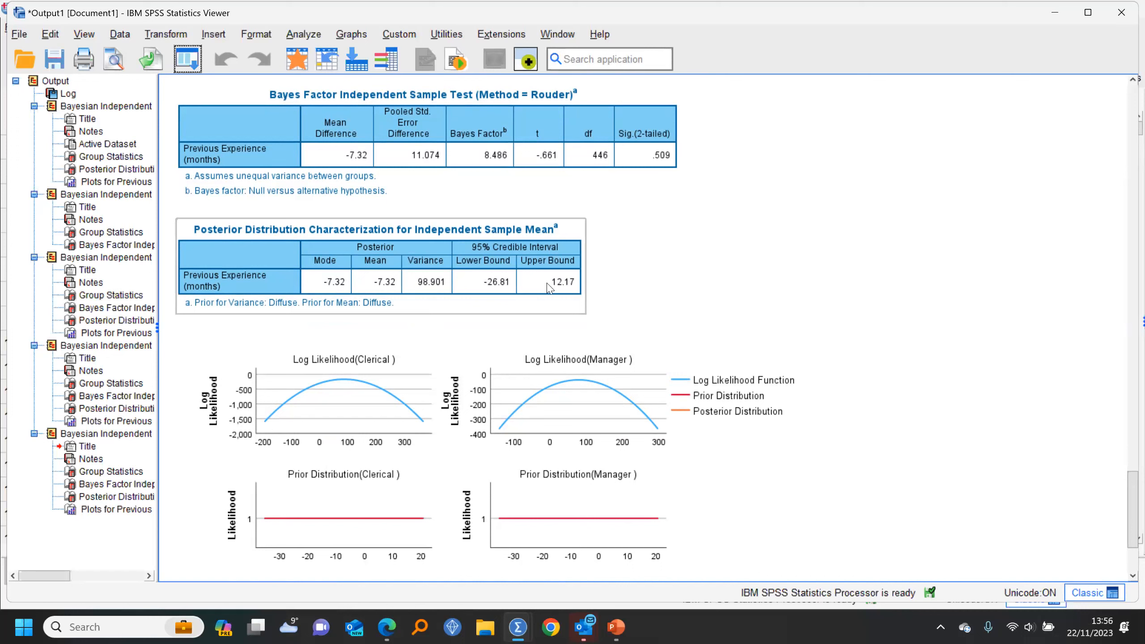
click(492, 175)
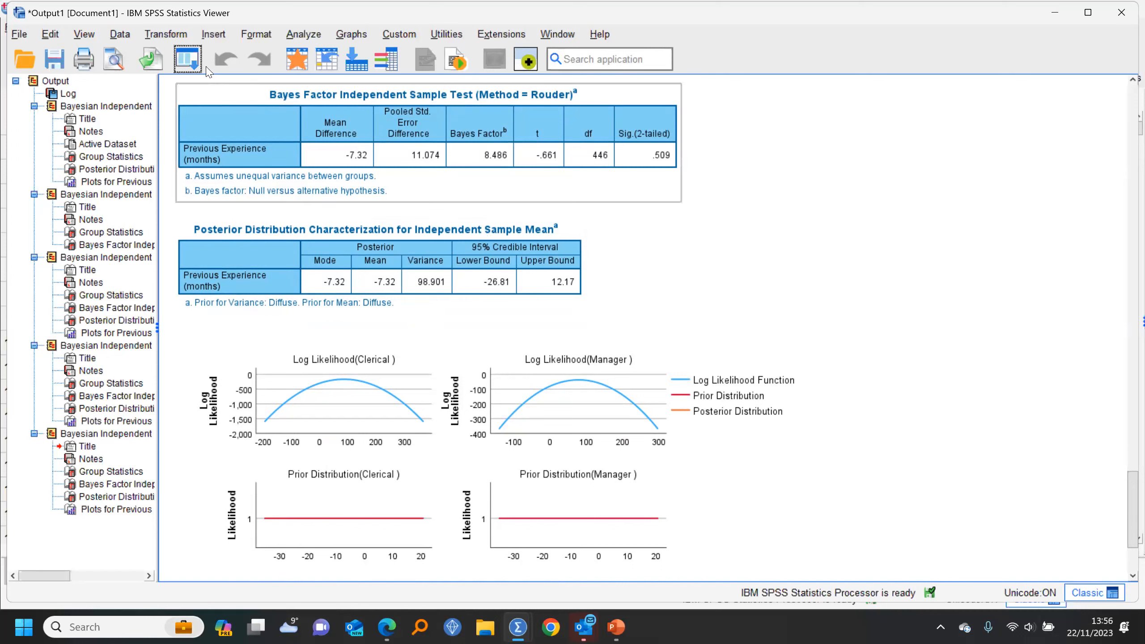
Step: Recall the Bayesian independent-sample analysis and set its prior on mean conditional on variance to Normal
click(193, 63)
click(216, 84)
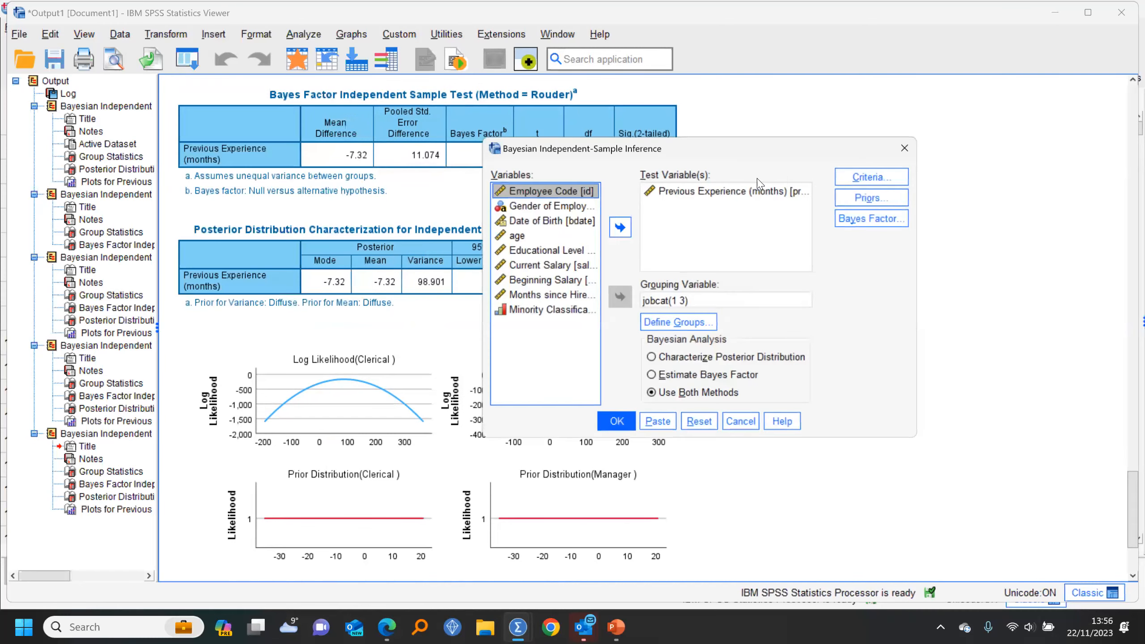
click(863, 180)
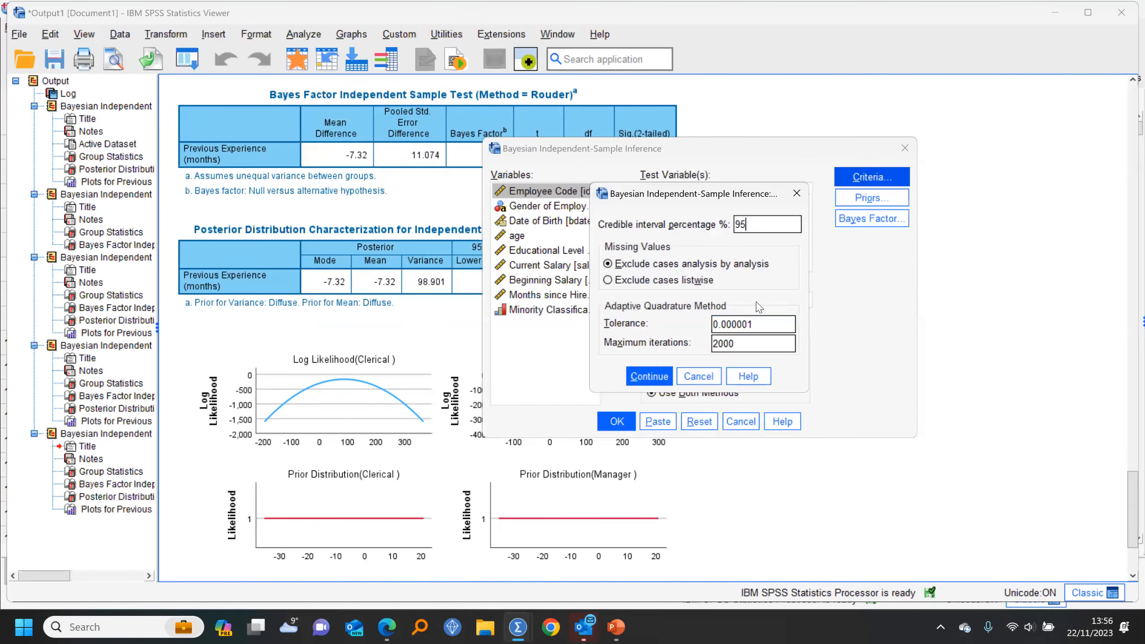
click(709, 377)
click(871, 197)
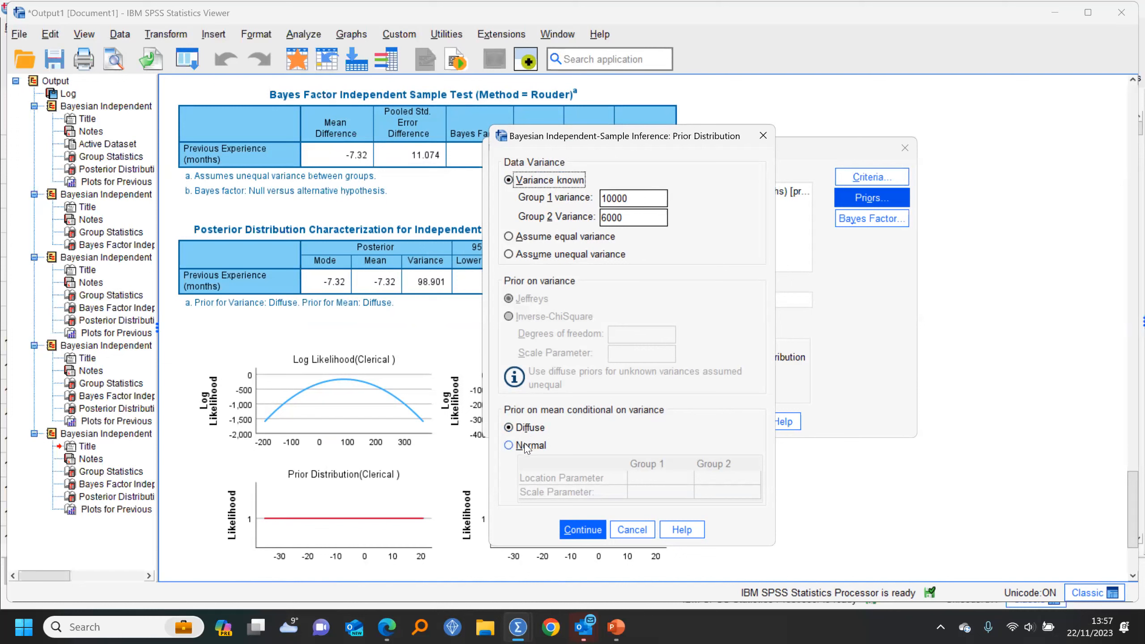
click(525, 446)
Step: Set the normal prior's location parameters to 80 for group 1 and 75 for group 2
click(650, 479)
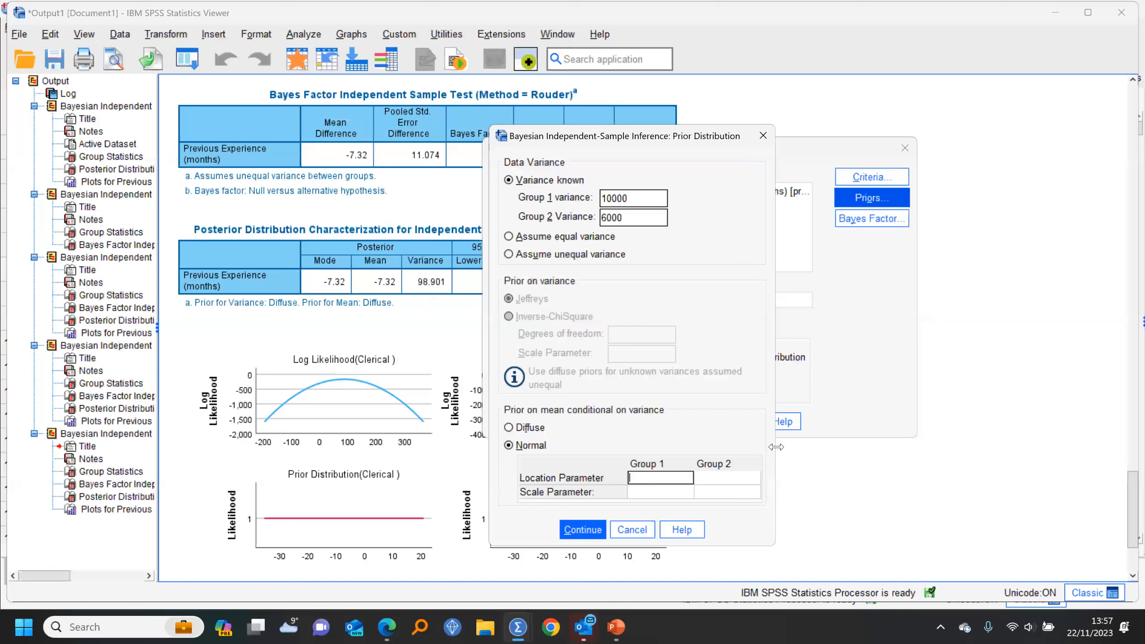
text(80)
click(722, 475)
text(75)
Step: Set the normal prior's scale parameters to 90 for group 1 and 70 for group 2, and rerun the analysis
click(654, 490)
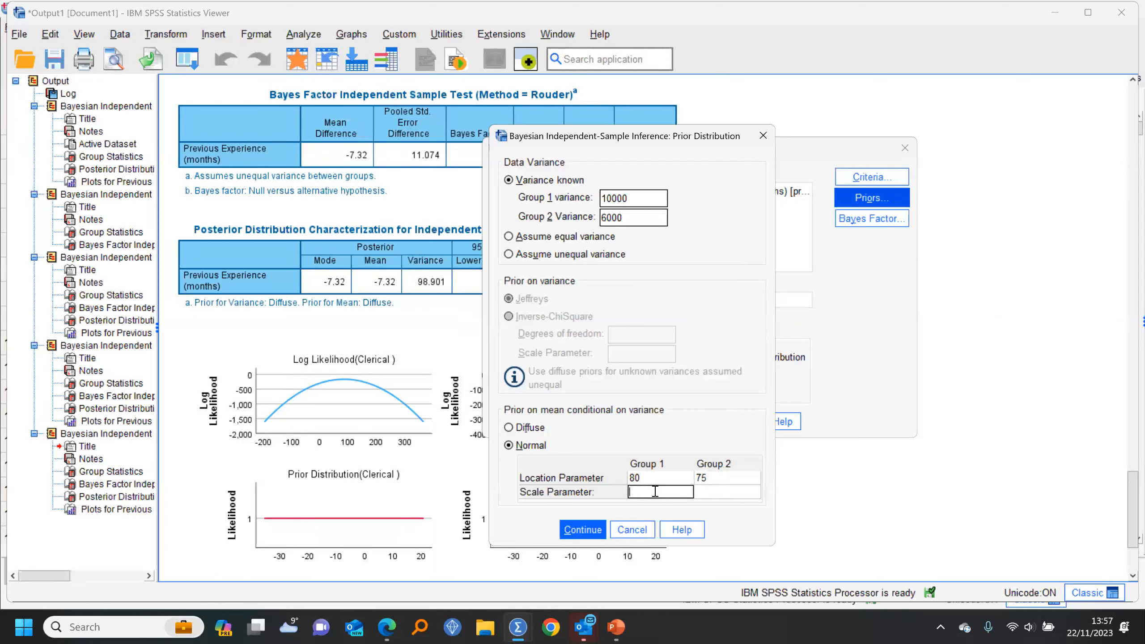
text(90)
click(706, 490)
text(70)
click(582, 530)
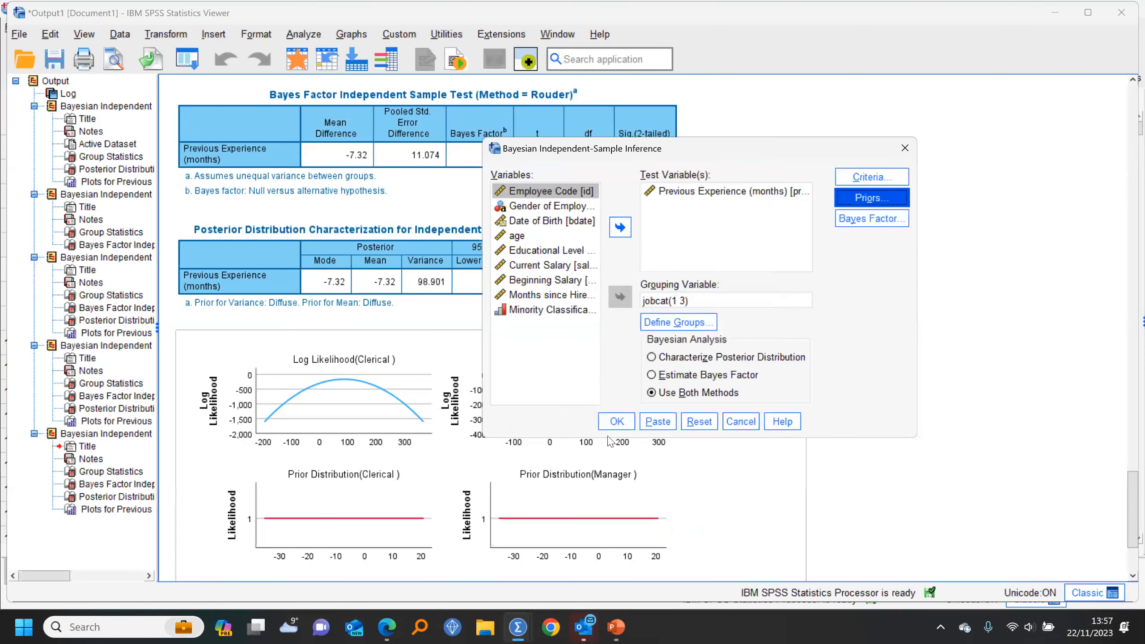
click(616, 421)
Step: Review the normal-prior output, comparing the prior and posterior plots with the Bayes factor and posterior distribution tables
scroll(939, 411, down, 5)
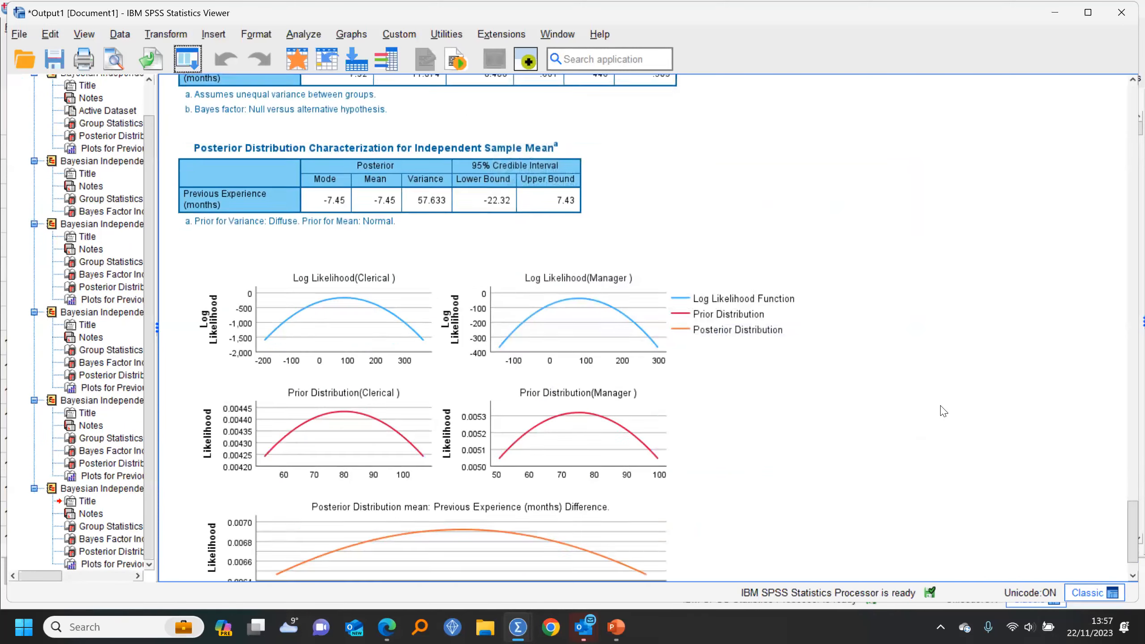
scroll(943, 411, down, 2)
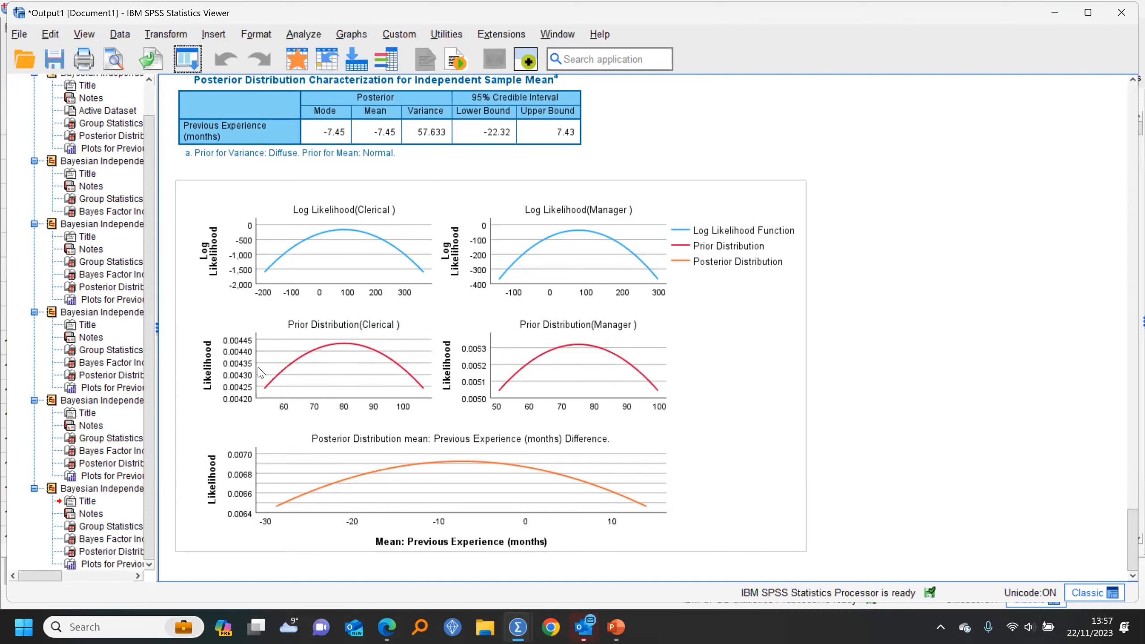
drag(1127, 543, 1126, 511)
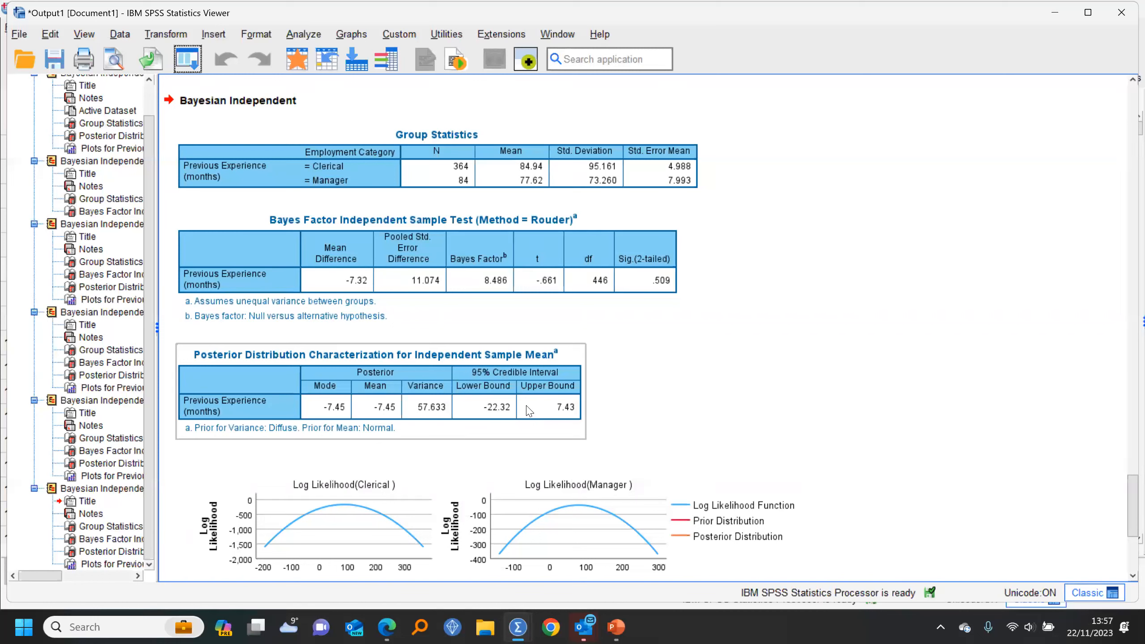
click(482, 293)
click(474, 353)
Step: Return to the employee data set and look over the available Bayesian Statistics procedures without starting one
click(661, 428)
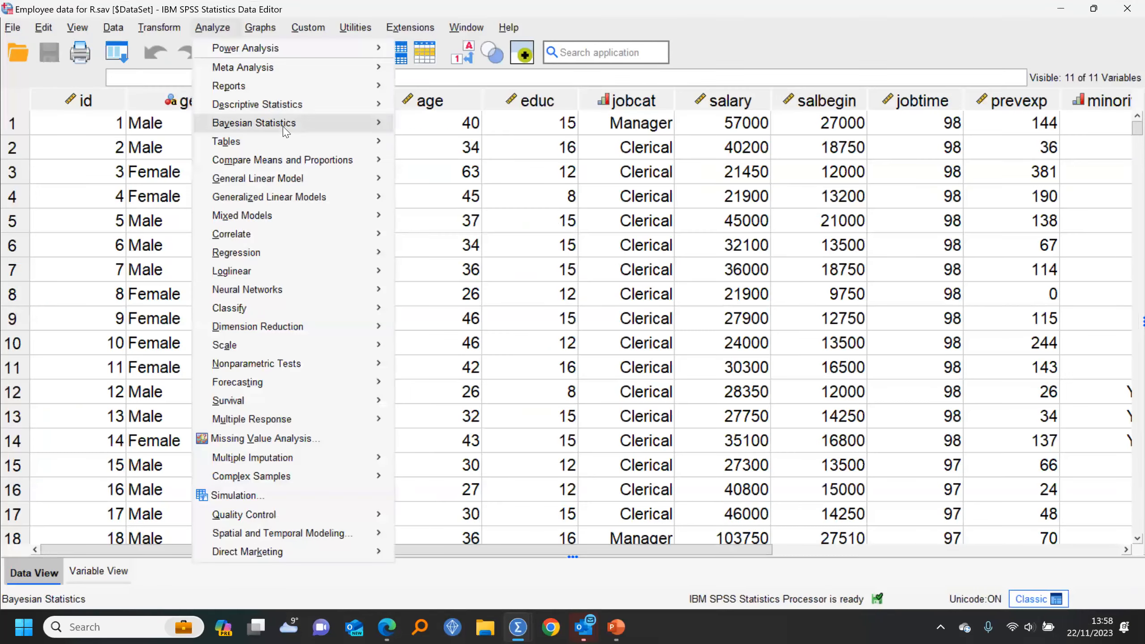
mouse_move(281, 123)
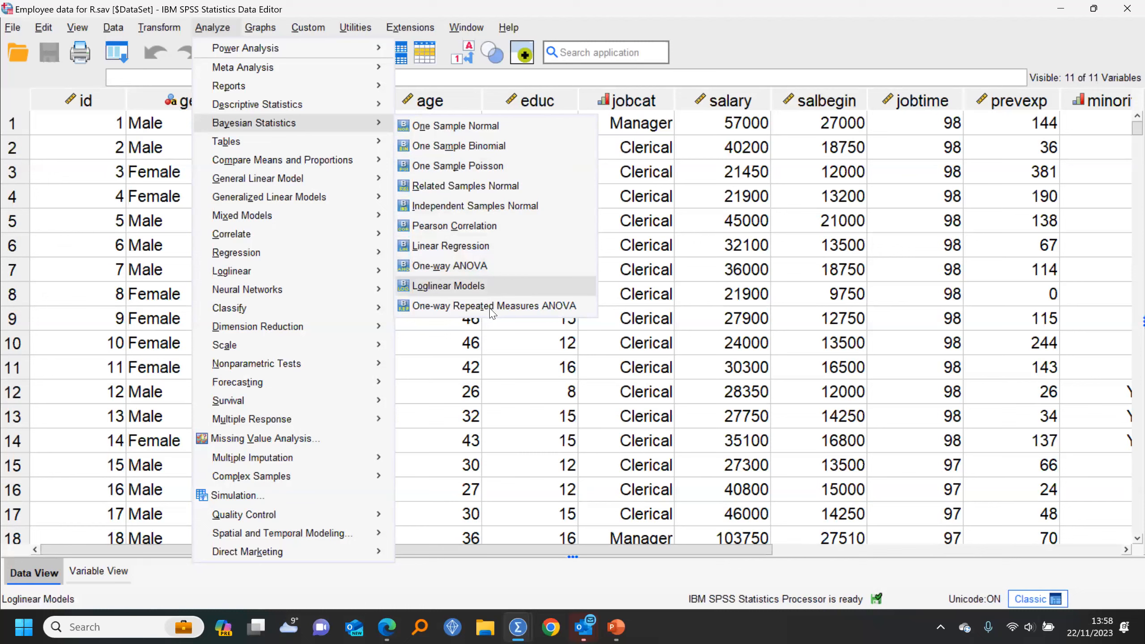
click(718, 300)
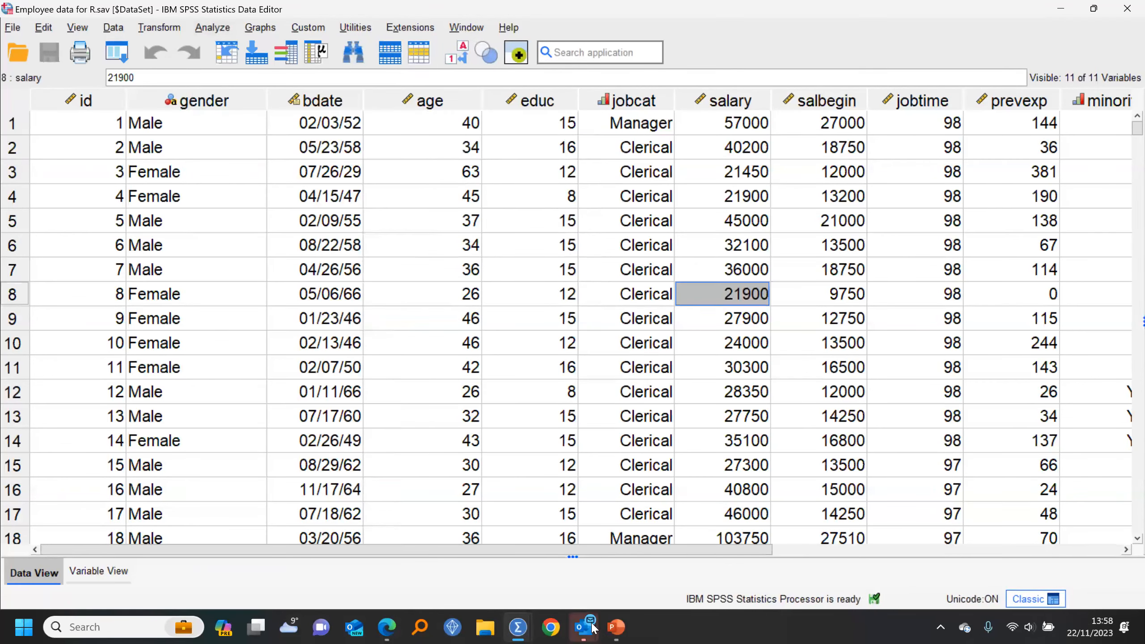
Step: Switch to the PowerPoint slide show and page through its closing slides on further reading and consulting services
click(616, 627)
click(696, 554)
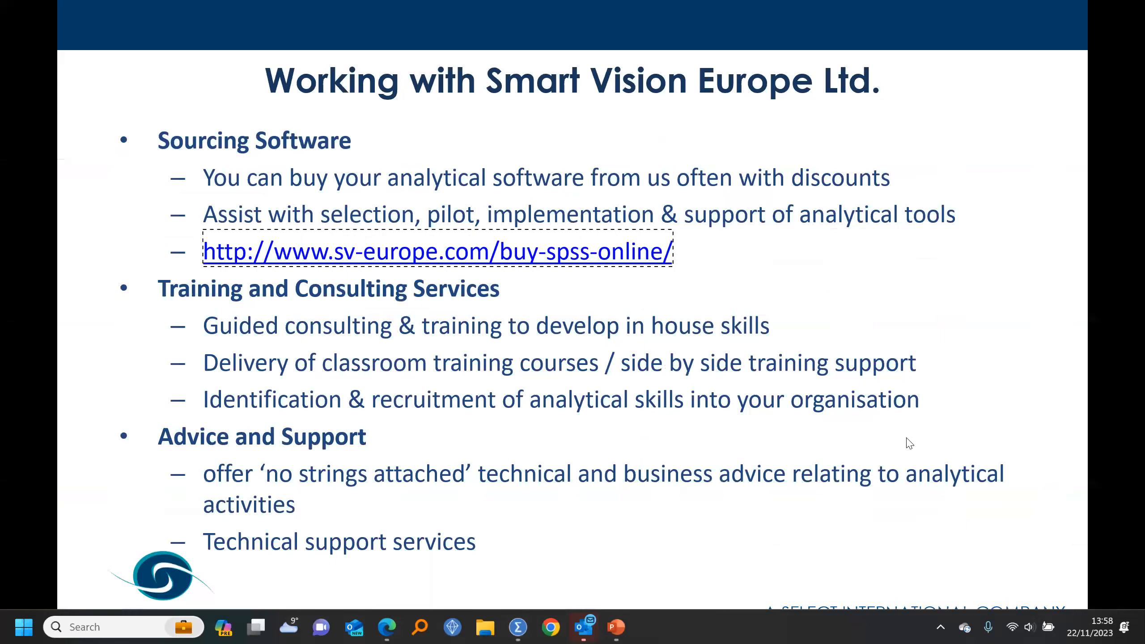
click(918, 381)
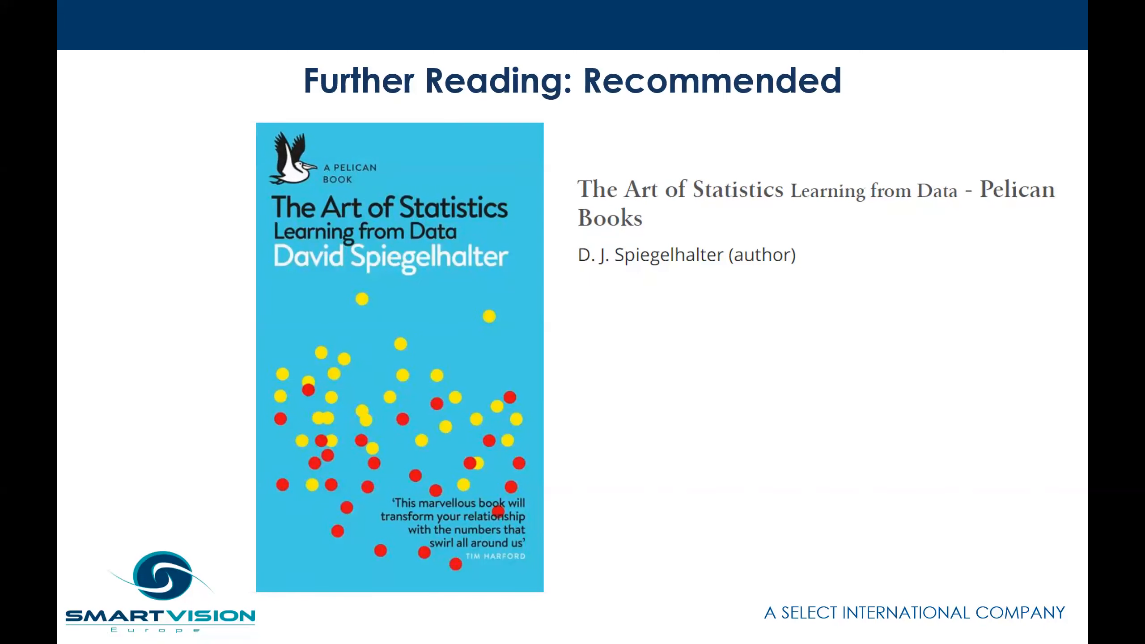
key(Right)
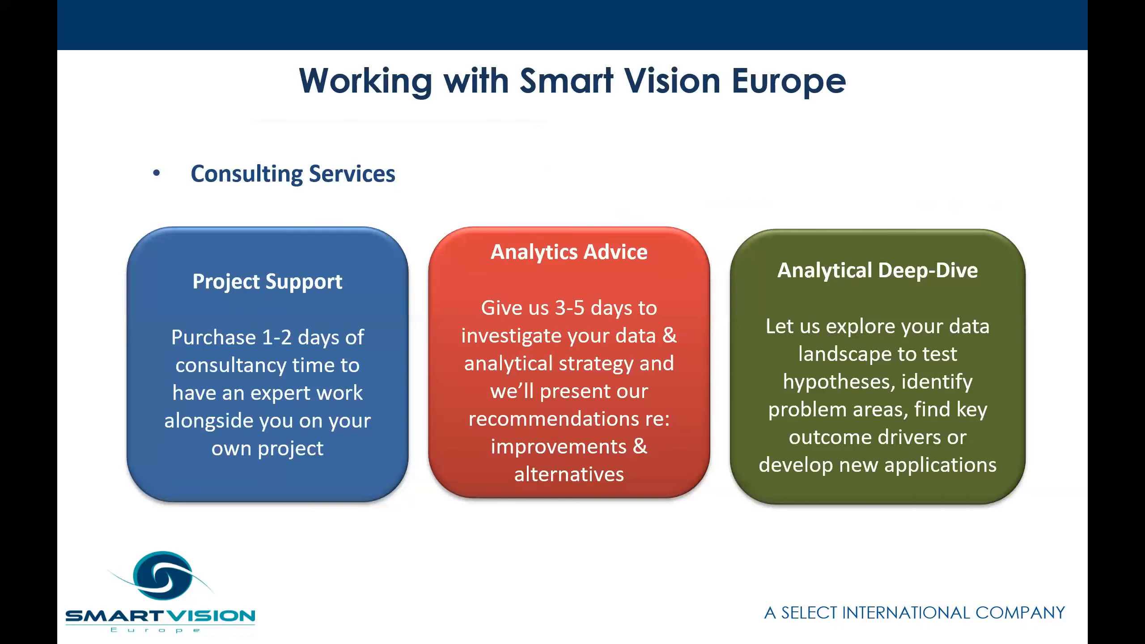